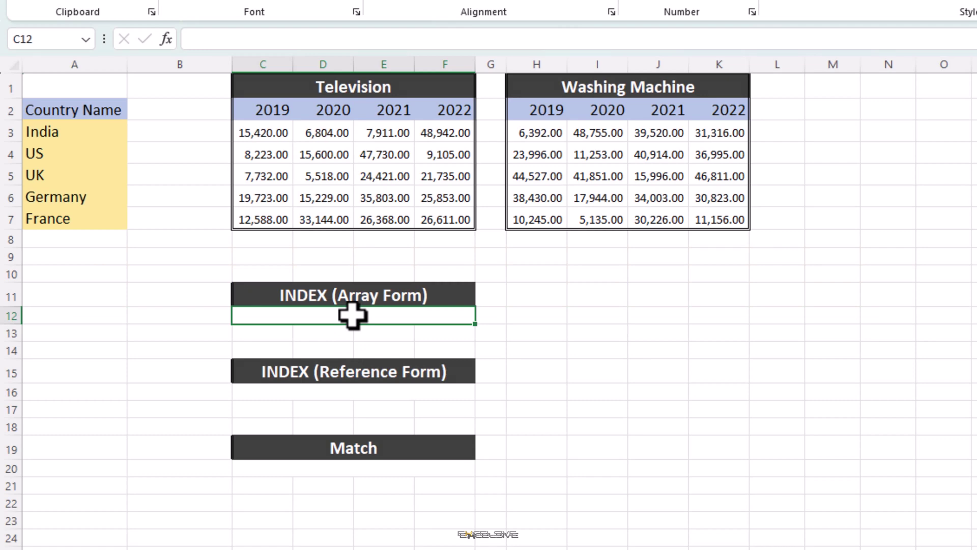
Step: Enter a trial INDEX formula over the 2019 Television column with row 3 under INDEX (Array Form), then review it
double_click(352, 315)
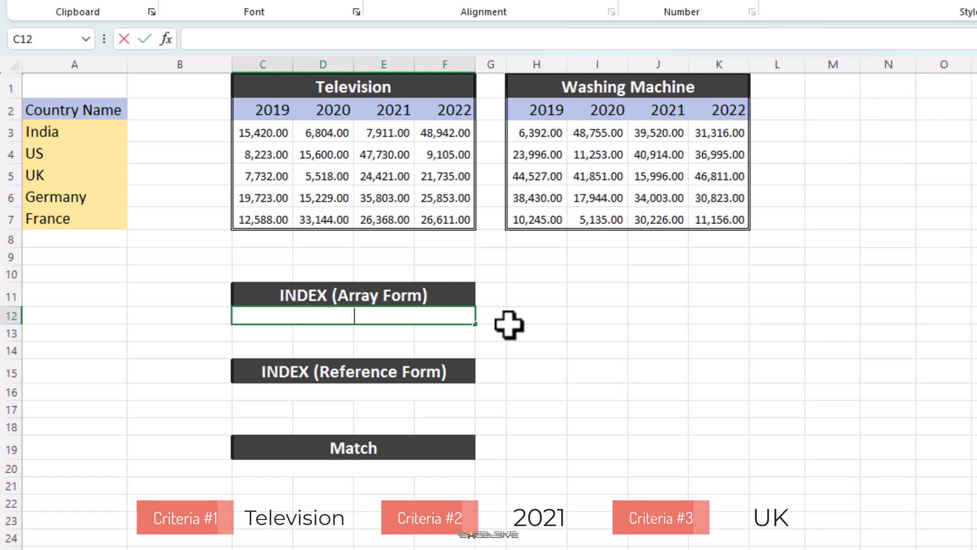
type("=index")
key("Tab")
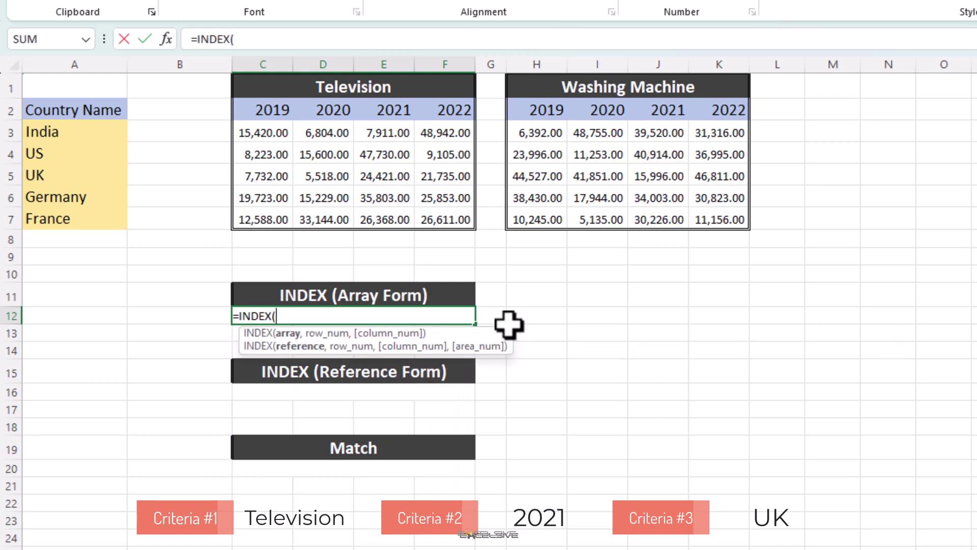
left_click_drag(271, 133, 262, 210)
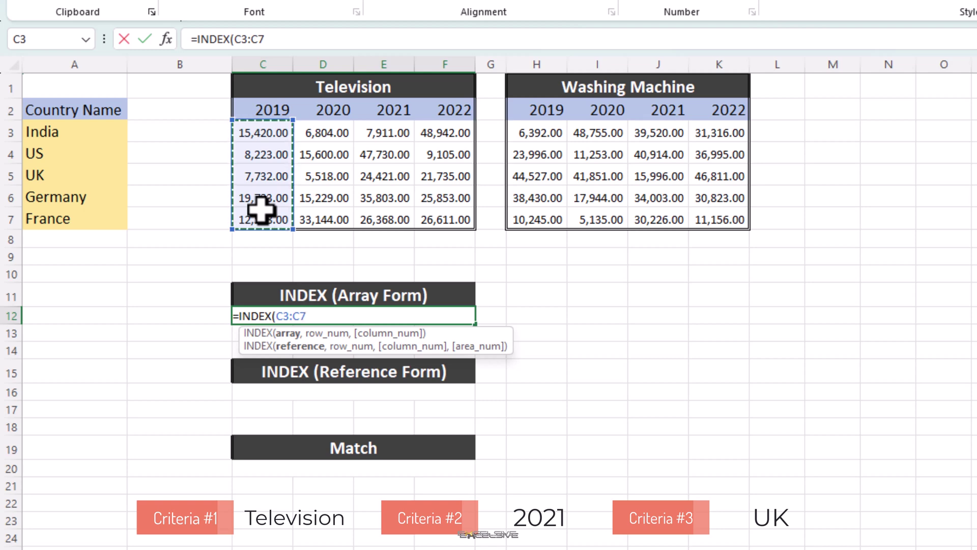
type(",")
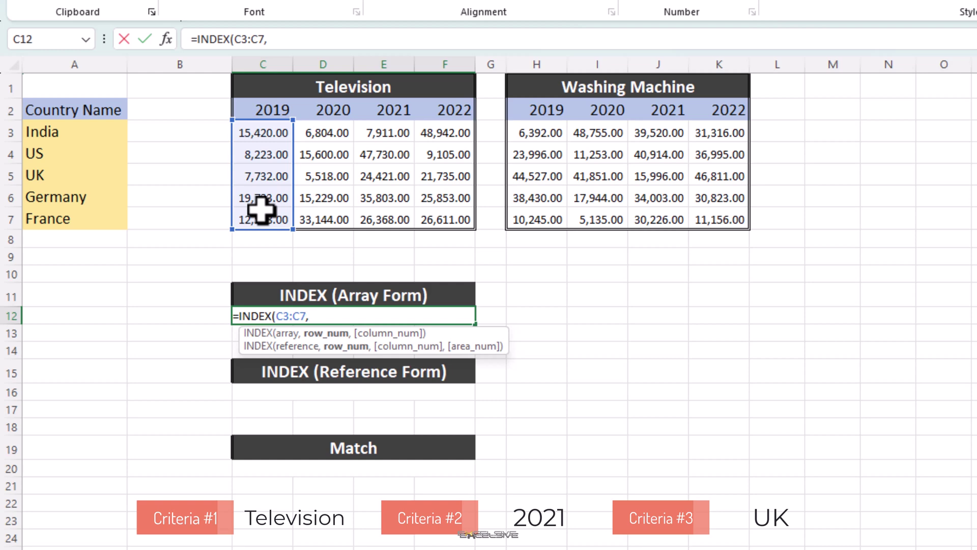
type("3)")
key("Return")
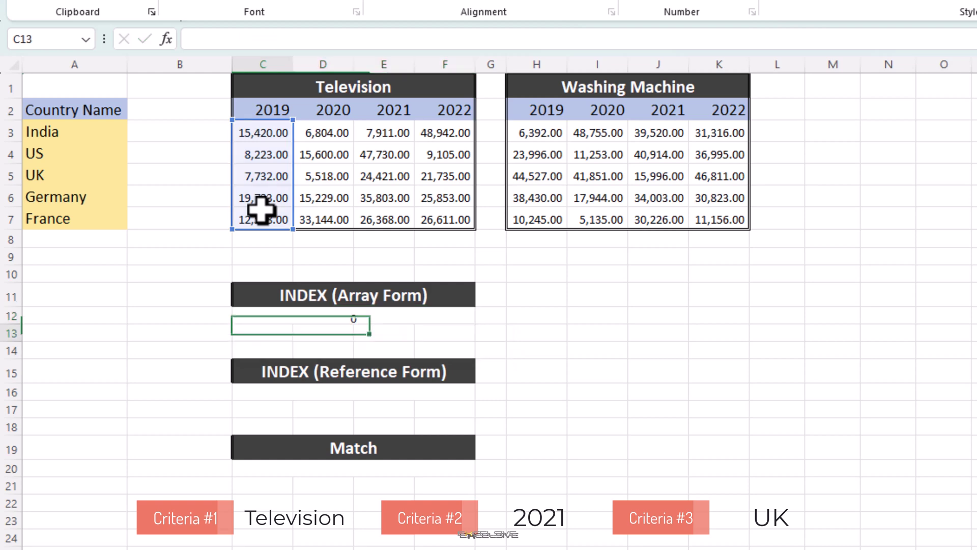
key("Up")
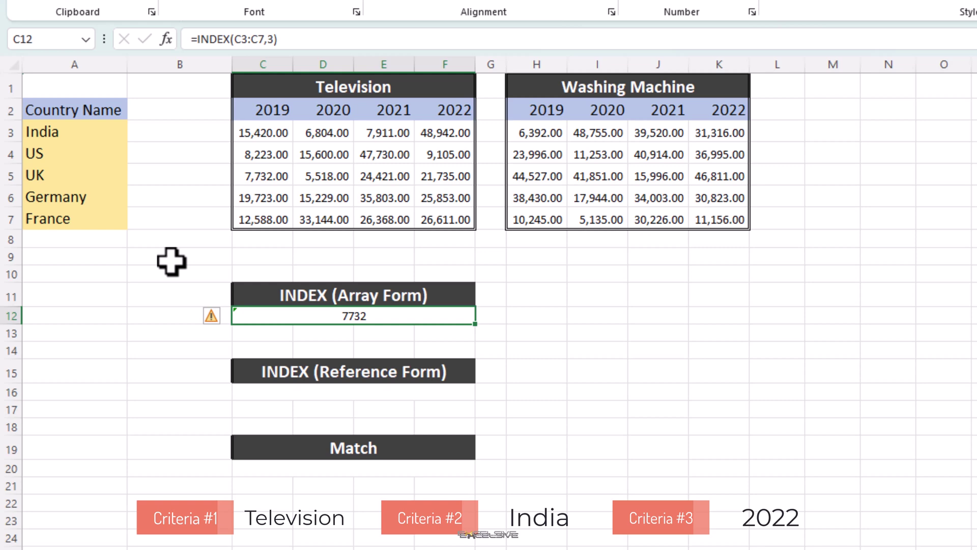
key("F2")
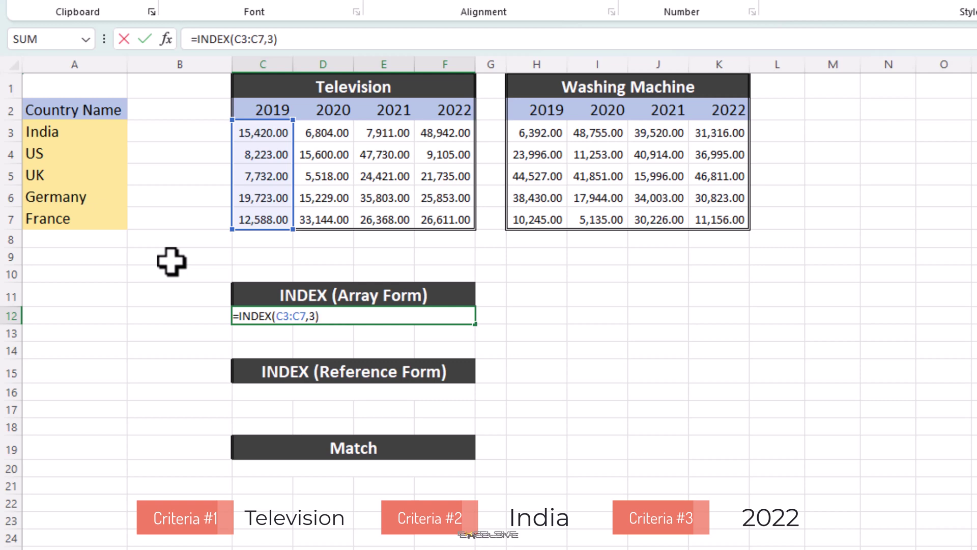
key("ctrl+Return")
Step: Replace it with =INDEX(C3:F7,1,4), returning India's 2022 Television sales, 48942
key("Delete")
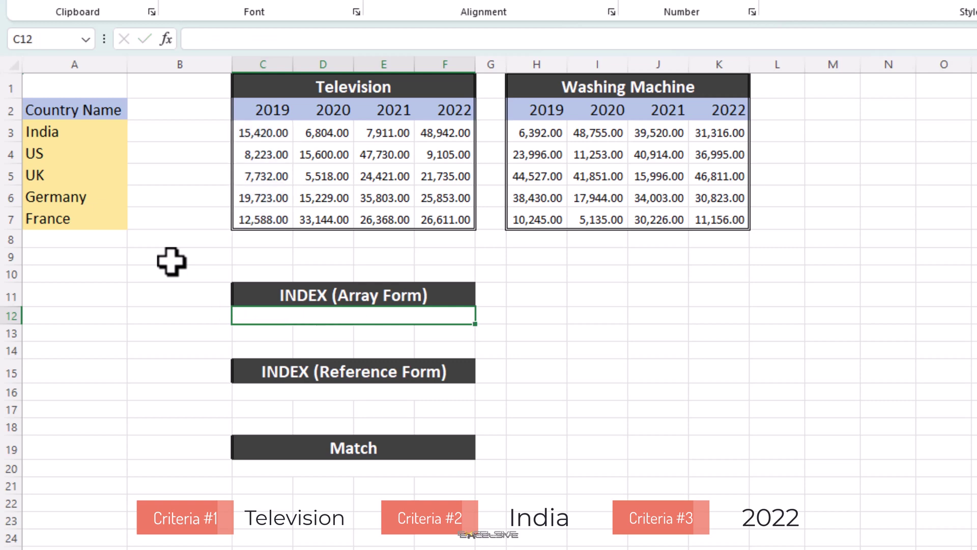
type("=inde")
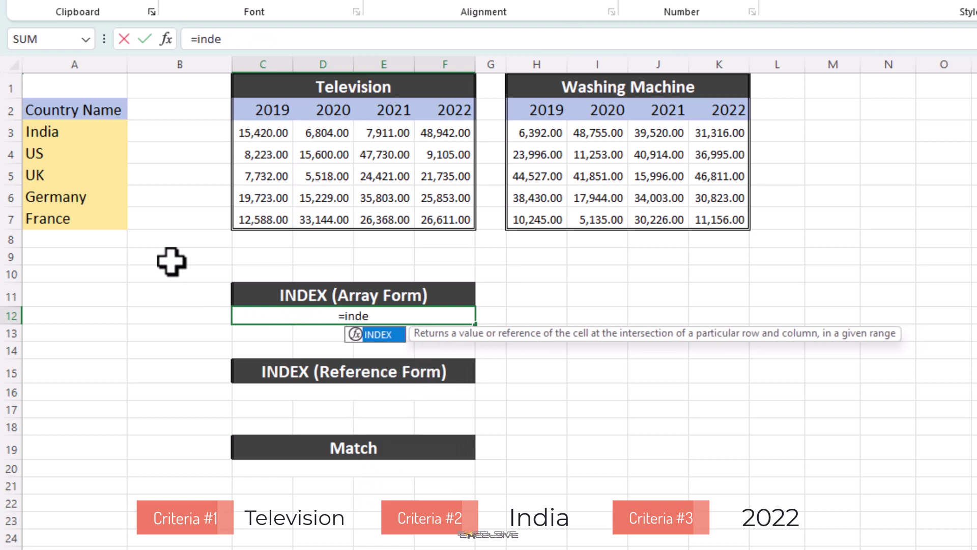
key("Tab")
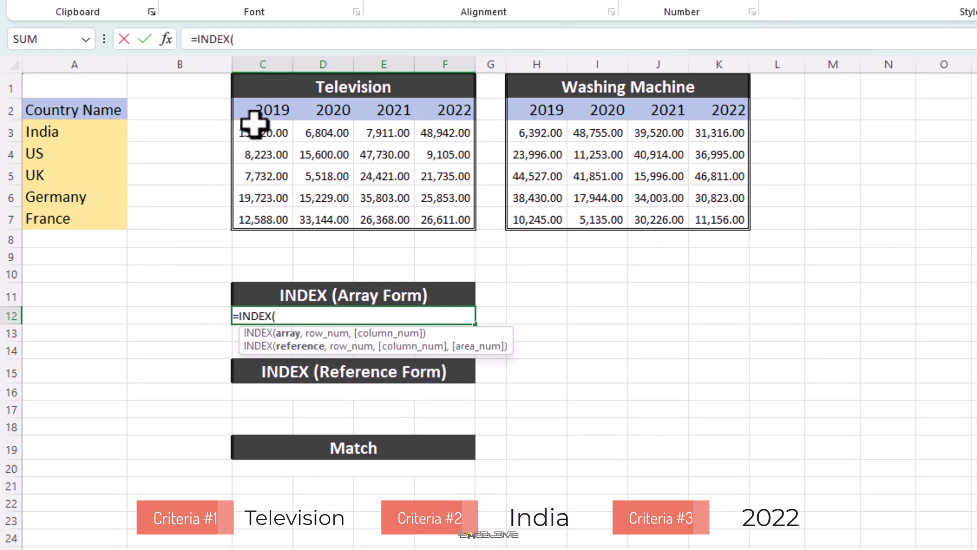
left_click_drag(259, 134, 443, 216)
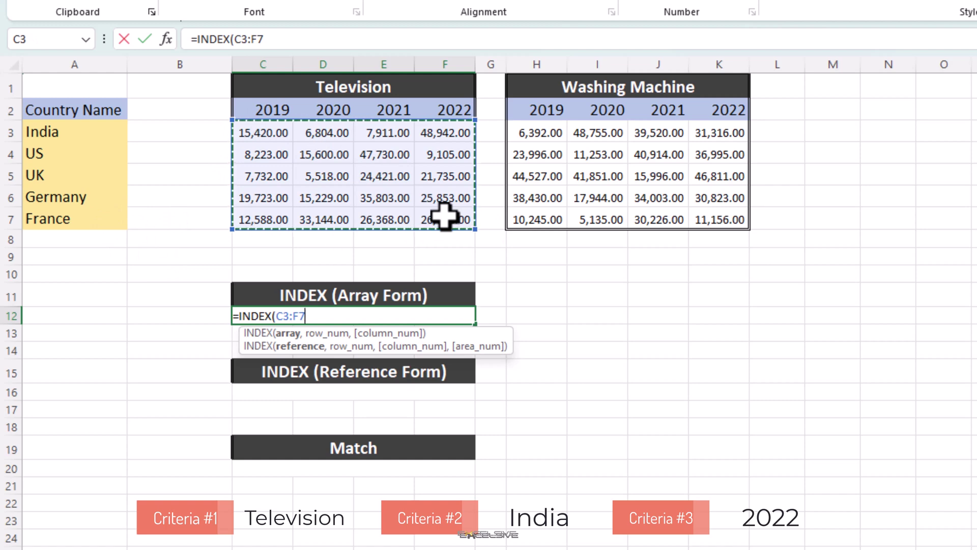
type(",1")
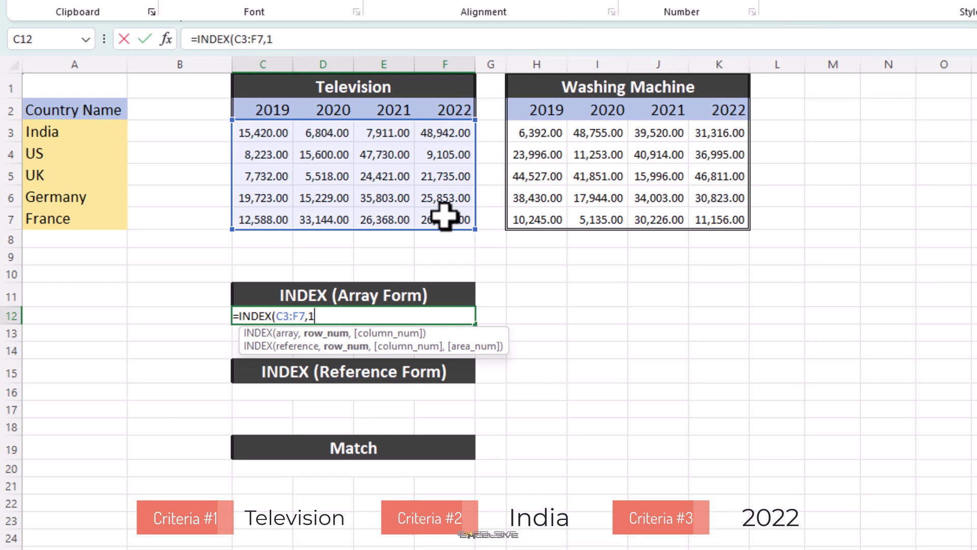
type(",")
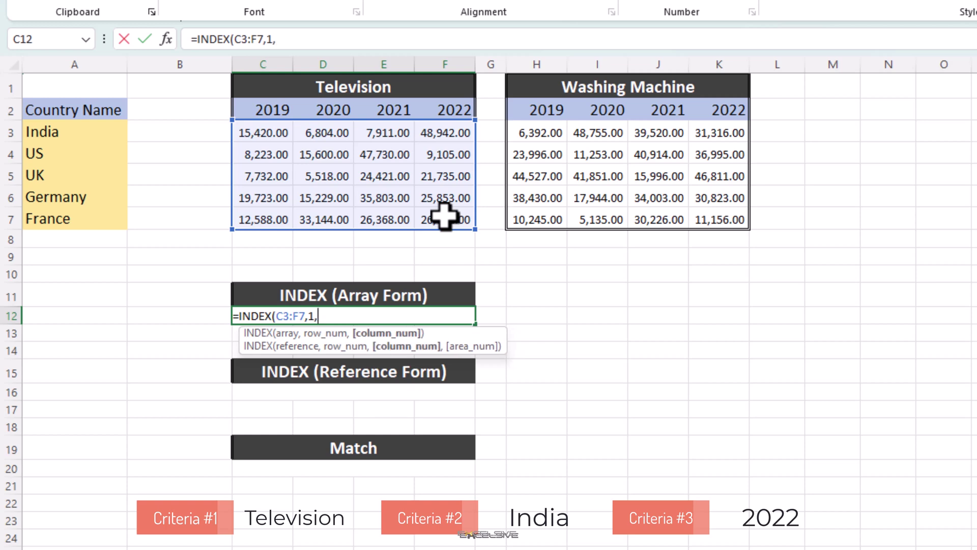
type("4")
key("Return")
key("Up")
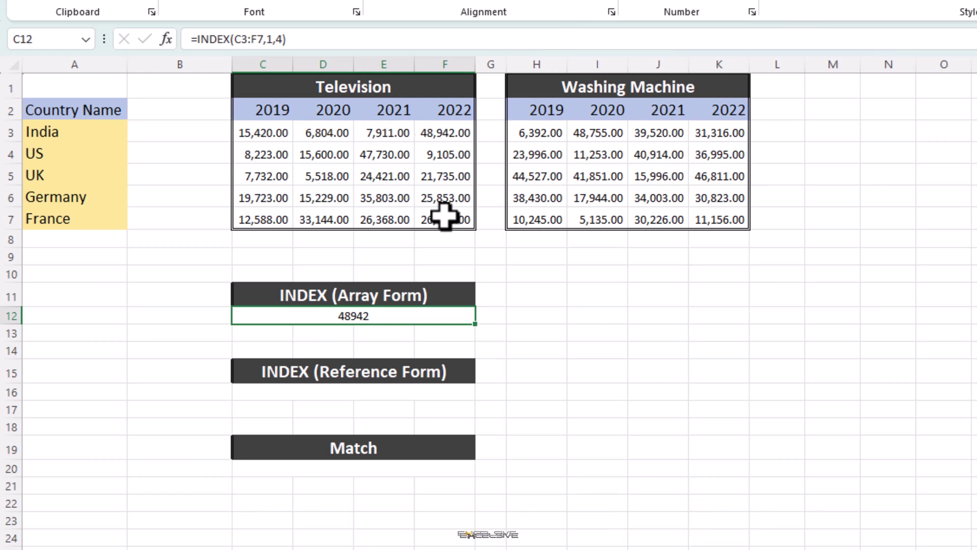
Step: Select cell C16 under the INDEX (Reference Form) heading
left_click(435, 394)
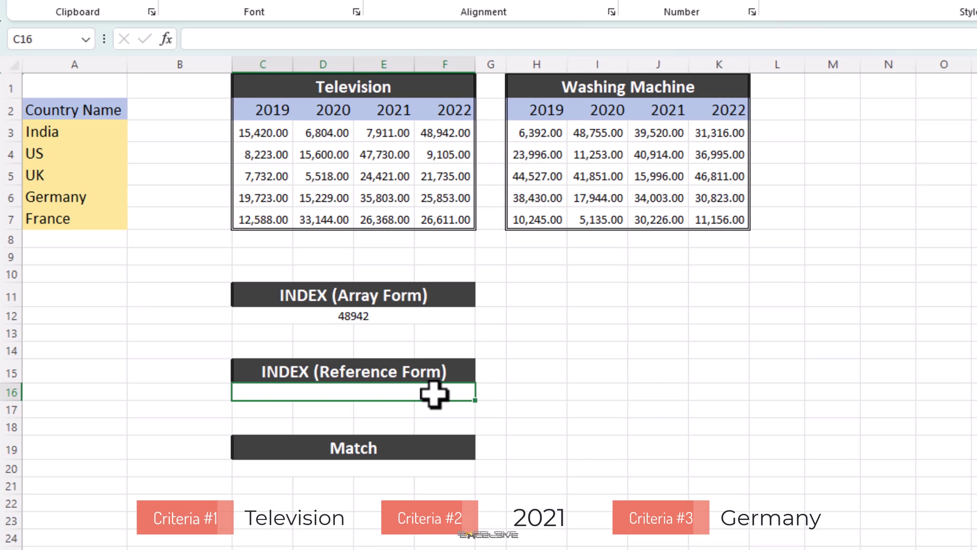
Step: Enter =INDEX((C3:F7,H3:K7),4,3) referencing both the Television and Washing Machine tables
type("=inde")
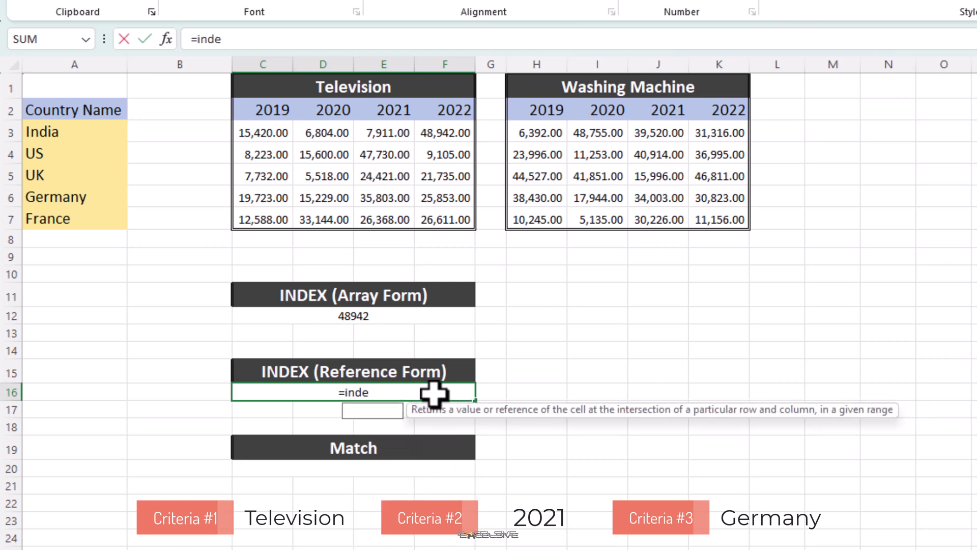
key("Tab")
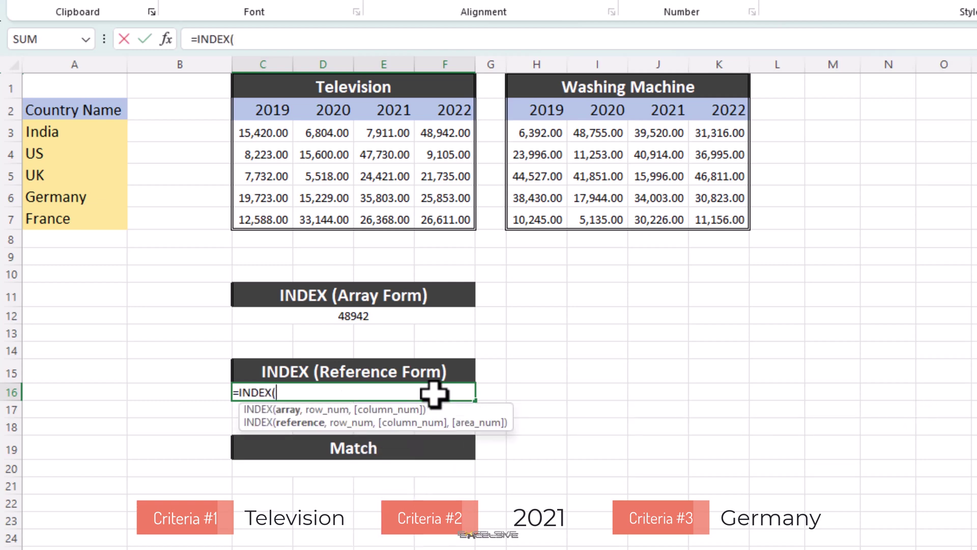
type("(")
left_click_drag(258, 131, 432, 222)
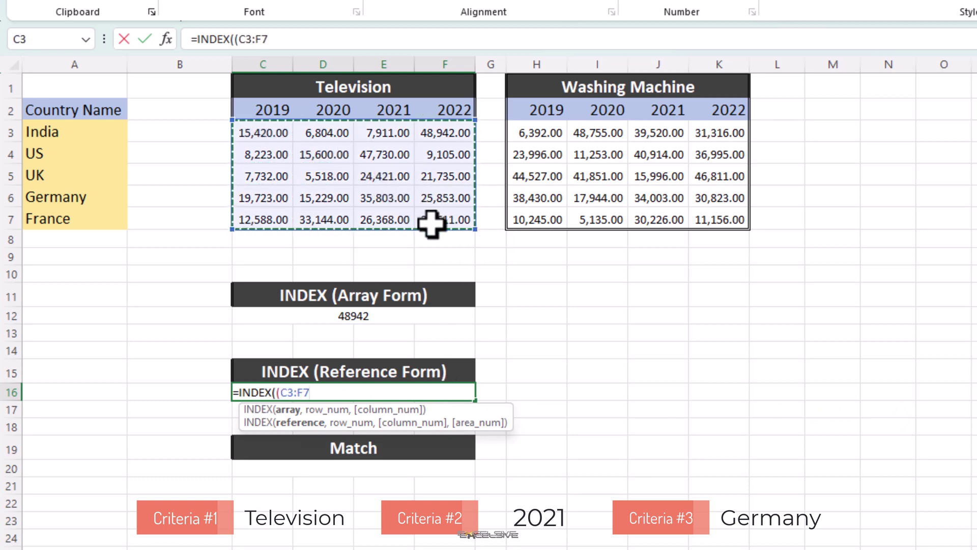
type(",")
left_click_drag(536, 133, 713, 213)
type(")")
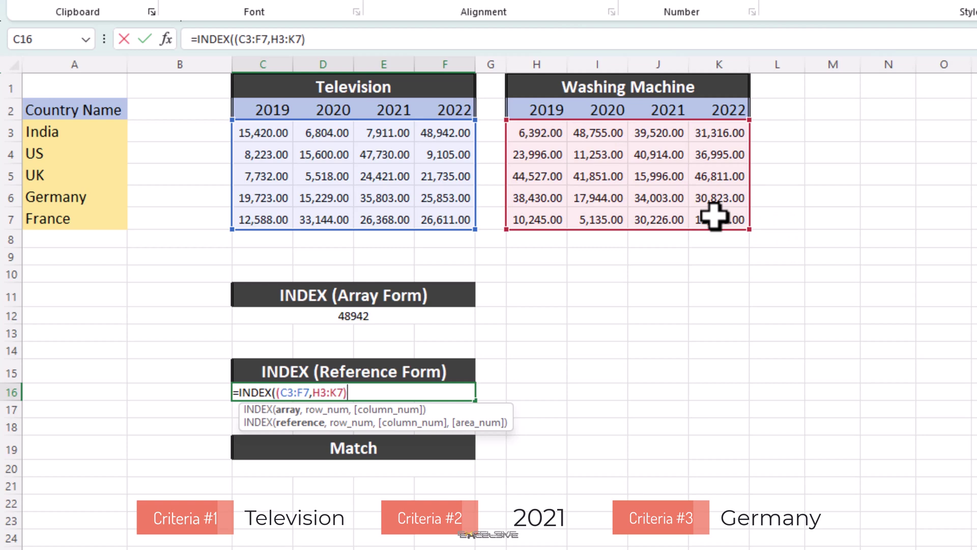
type(",4")
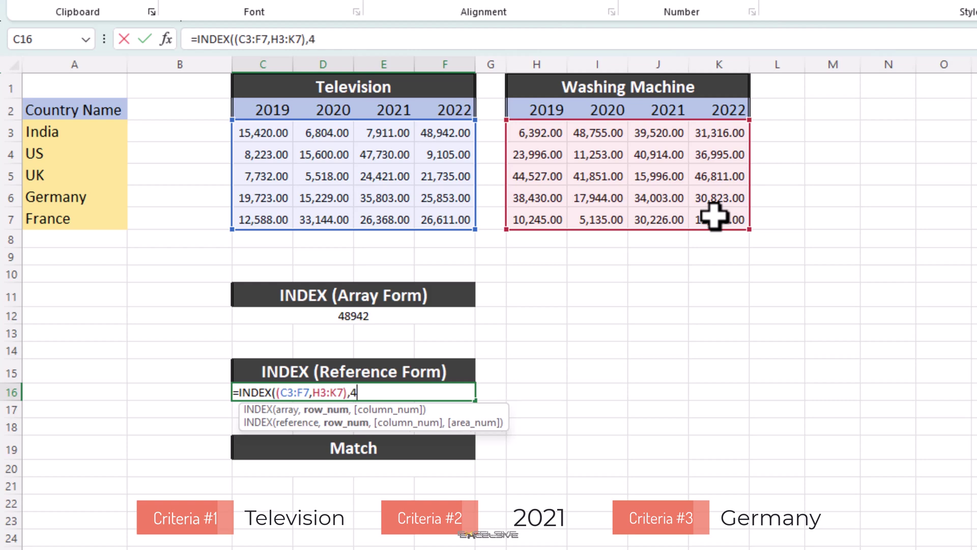
type(",")
type("3")
type(")")
key("Return")
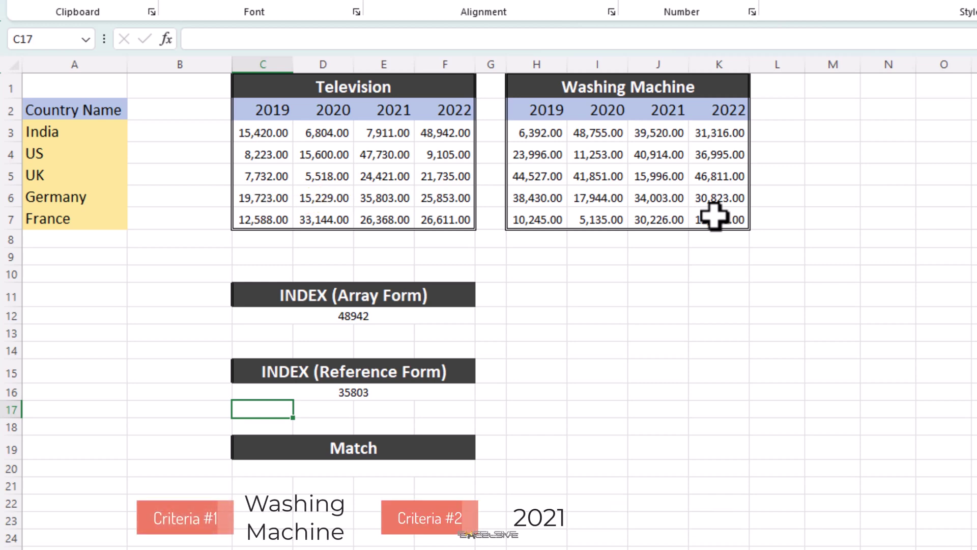
key("Up")
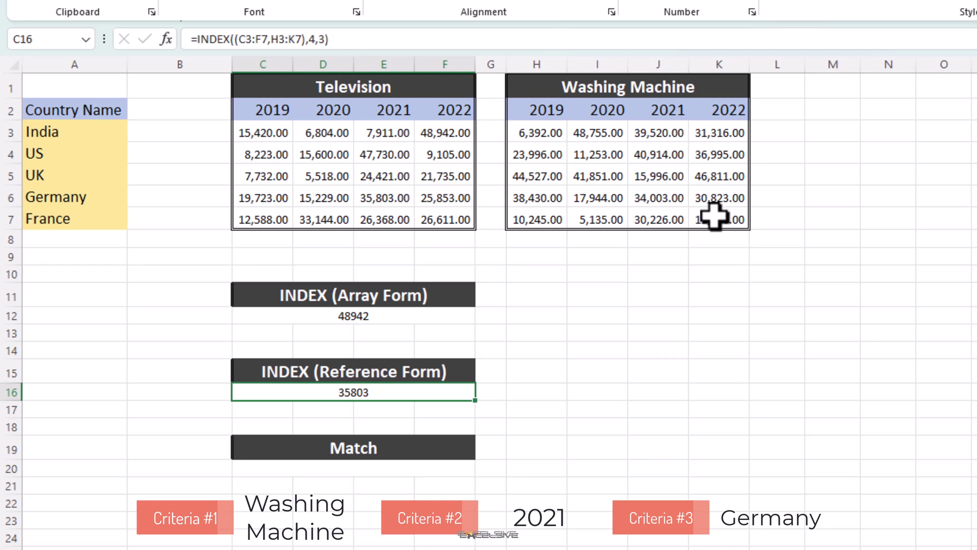
Step: Add area_num 2 so C16 returns Germany's 2021 Washing Machine sales, 34003
key("F2")
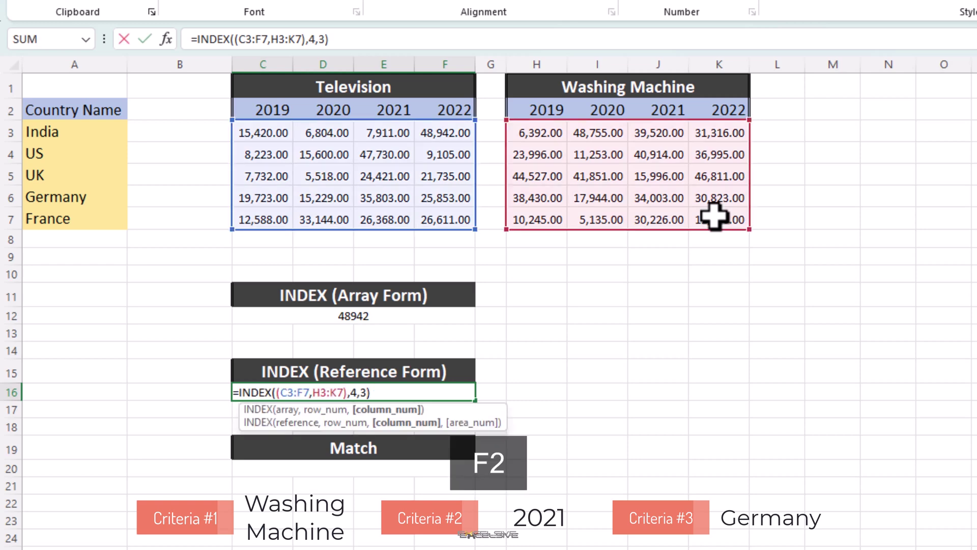
type(",2")
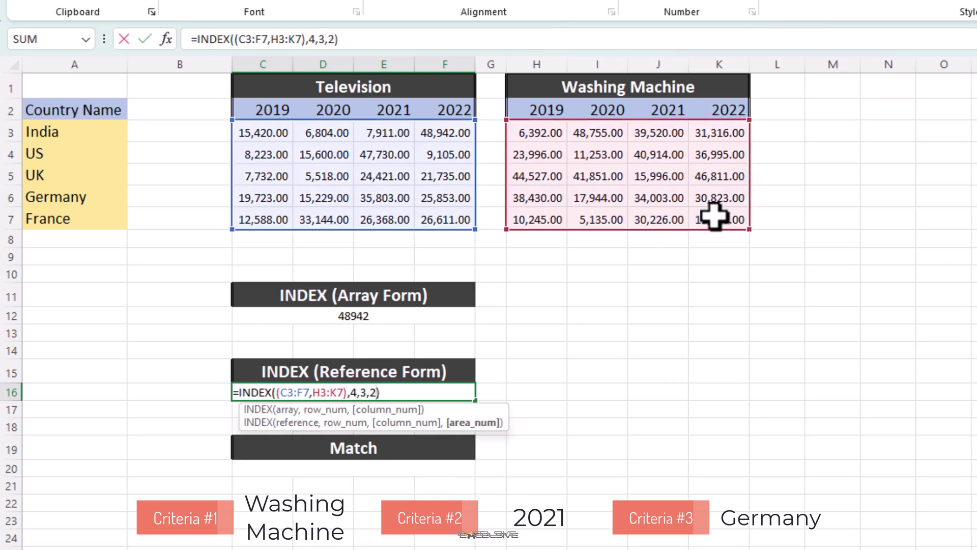
key("Return")
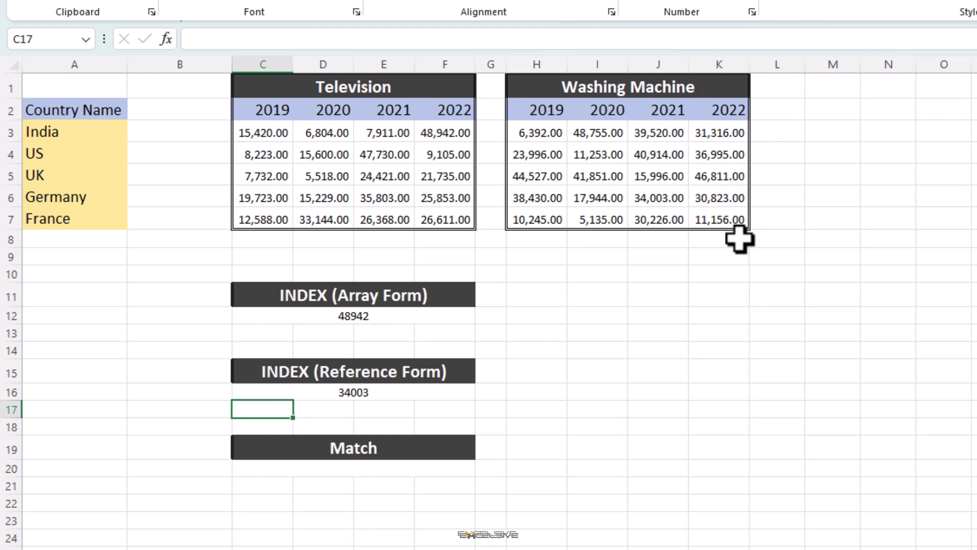
Step: Enter =MATCH(8223,C3:C7,0) in C20, finding 8223 among 2019 Television sales at position 2
left_click(336, 469)
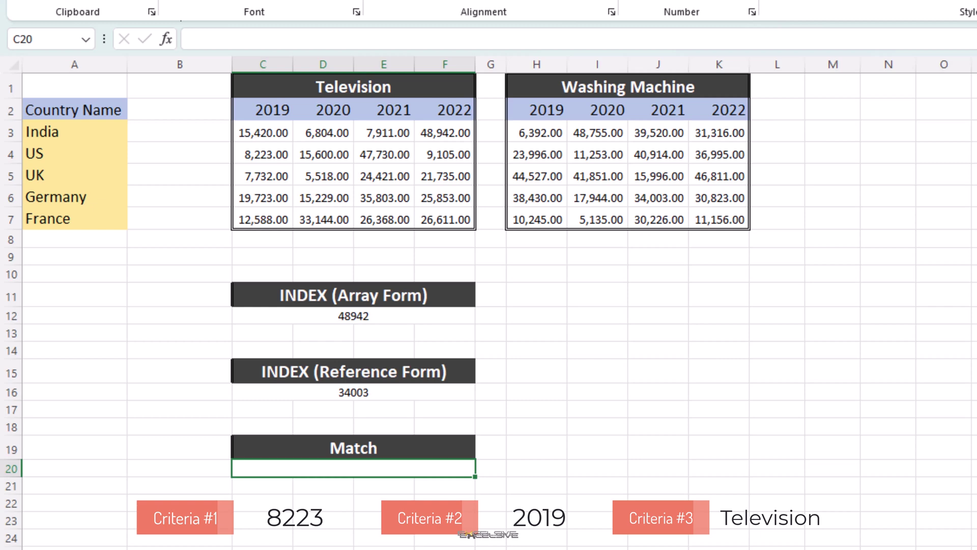
type("=match")
key("Tab")
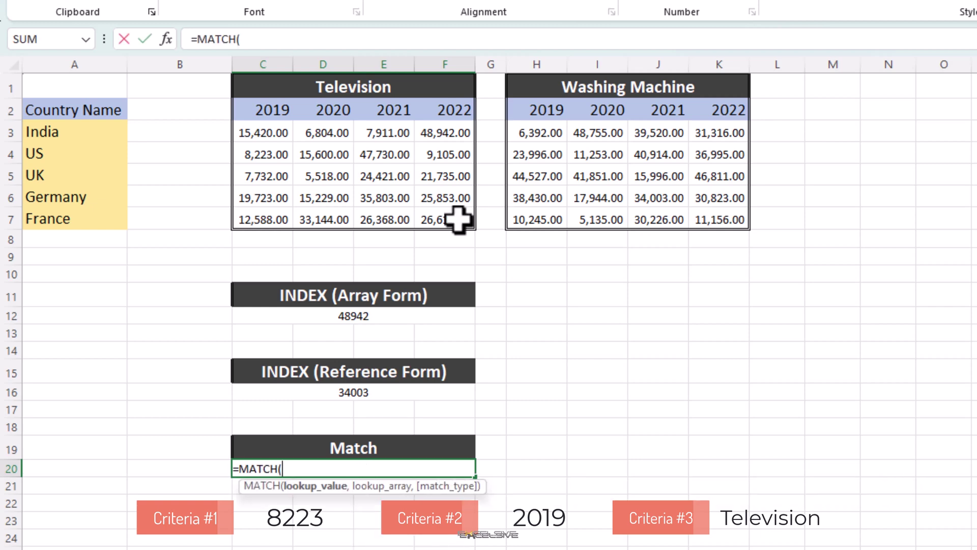
type("8223,")
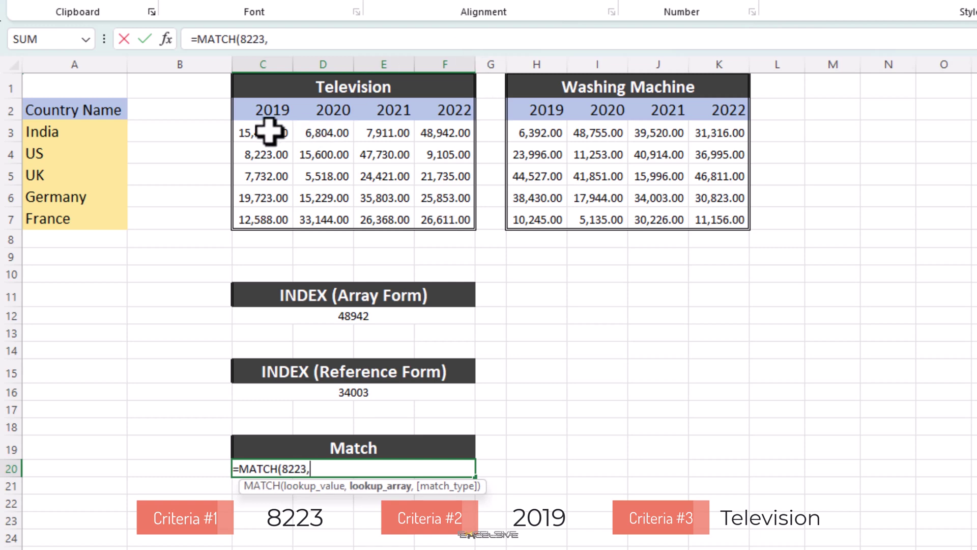
left_click_drag(268, 132, 263, 216)
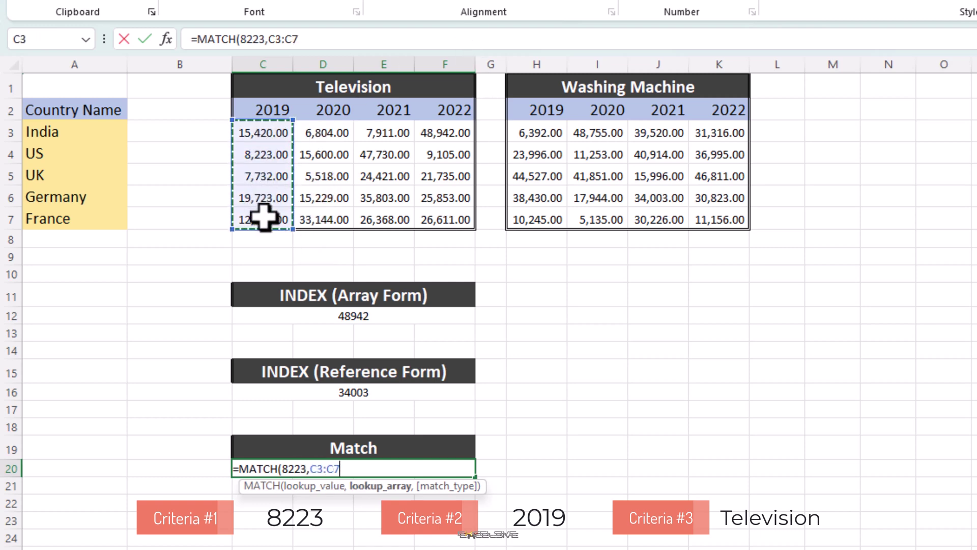
type(",")
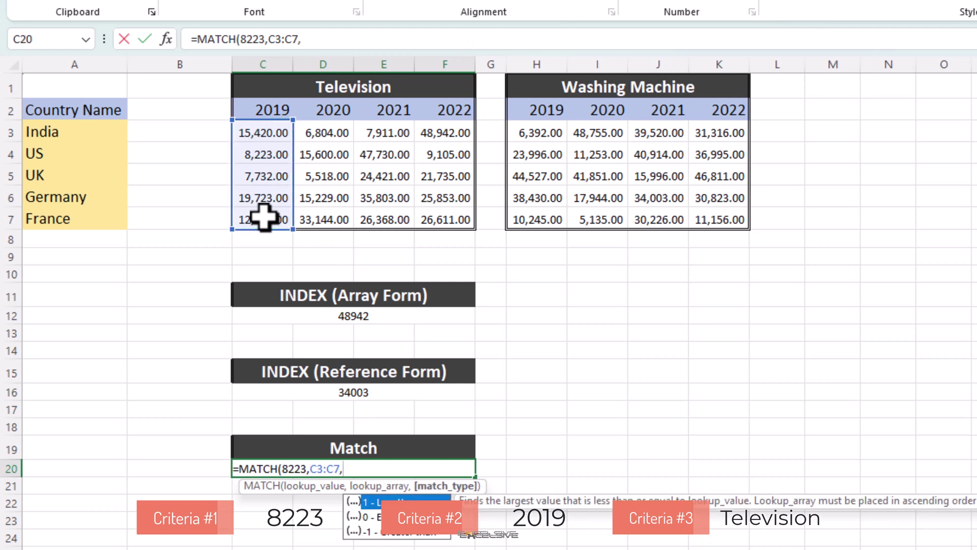
type("0)")
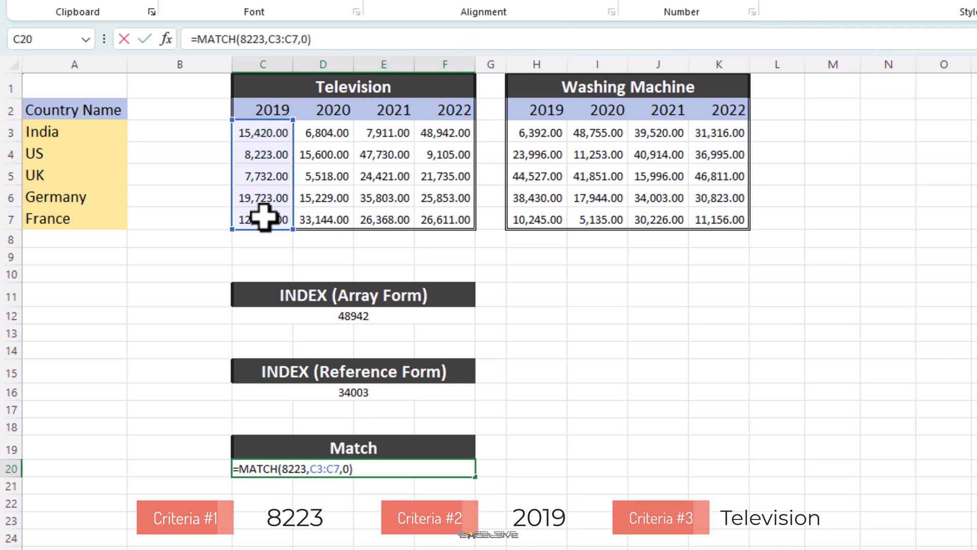
key("Return")
key("Up")
key("Down")
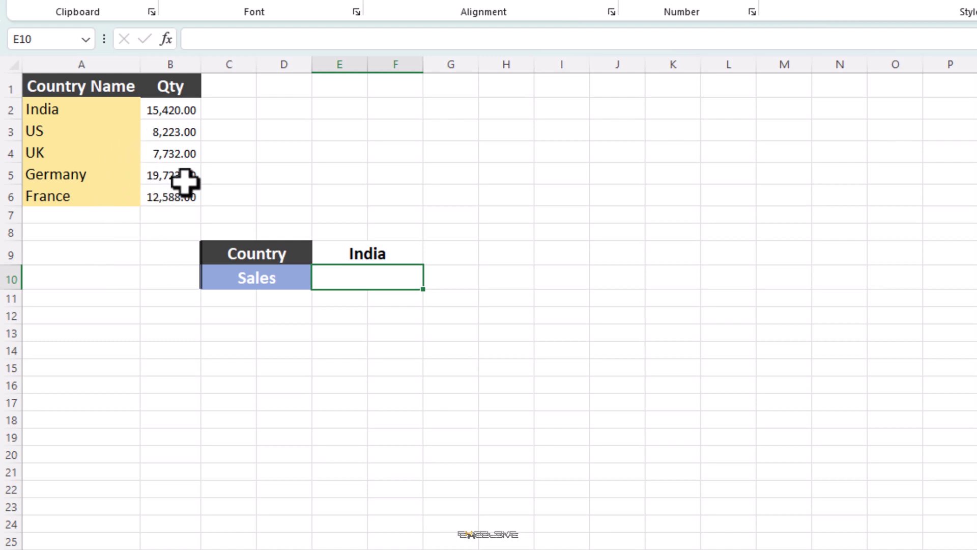
left_click(405, 249)
left_click(431, 256)
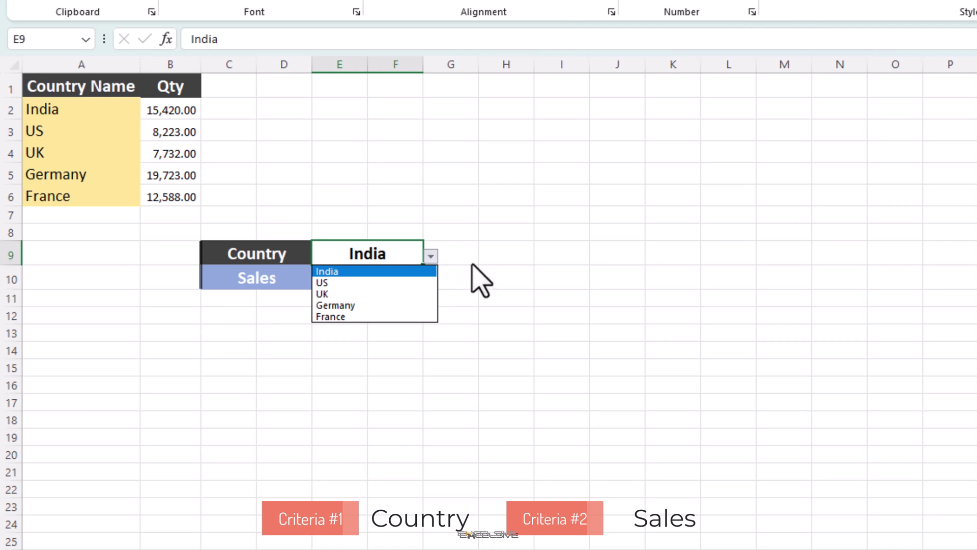
key("Escape")
Step: Enter =INDEX(B2:B6,MATCH(E9,A2:A6,0)) in E10, returning 15420 for India
left_click(397, 281)
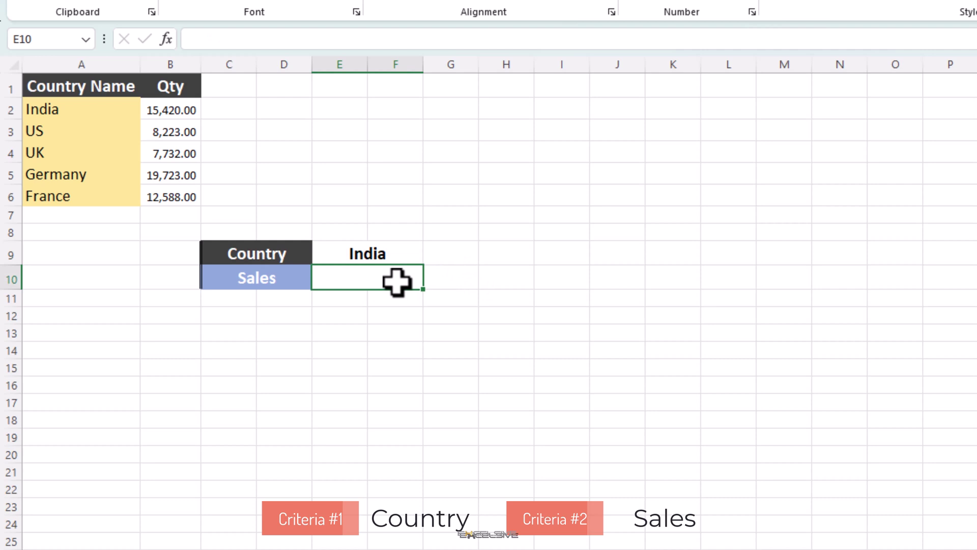
type("=index")
key("Tab")
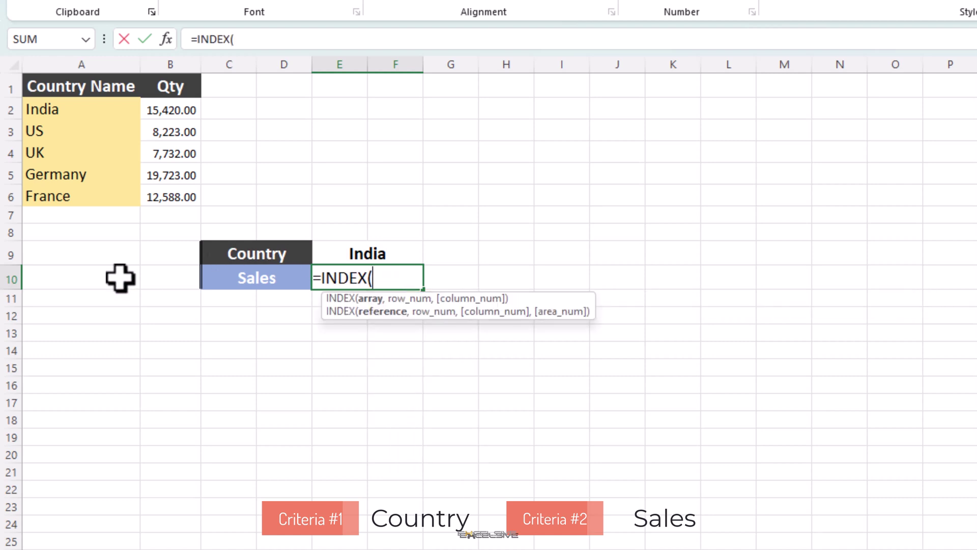
left_click_drag(176, 115, 172, 190)
type(",")
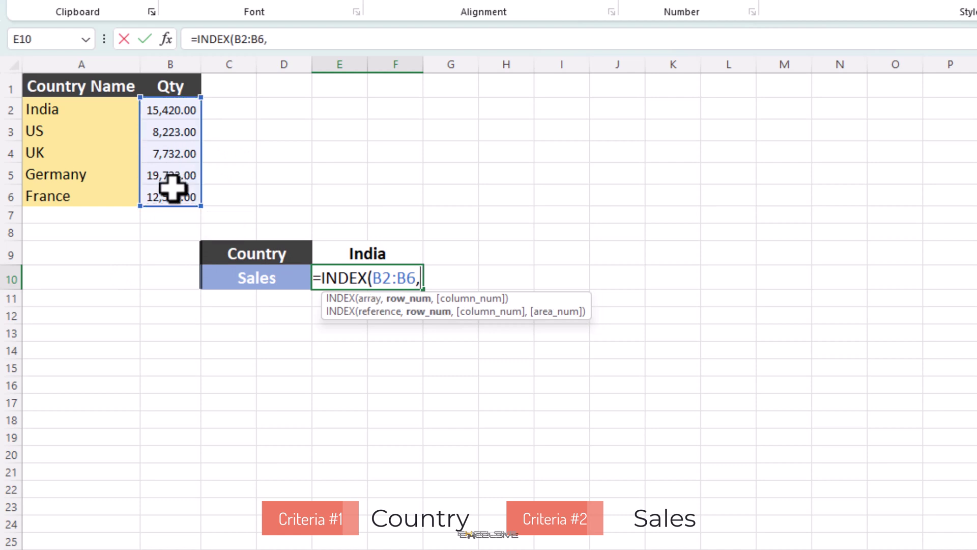
type("matc")
key("Tab")
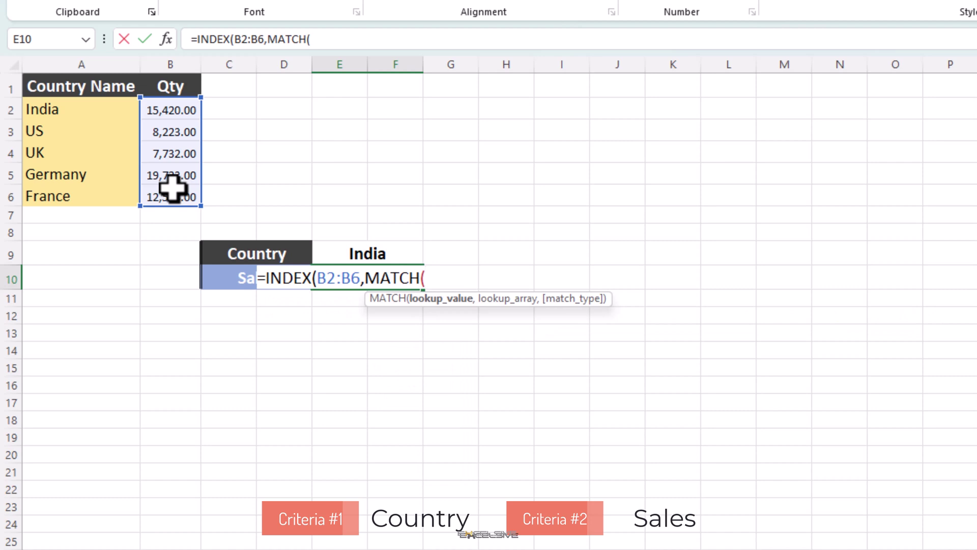
left_click(370, 252)
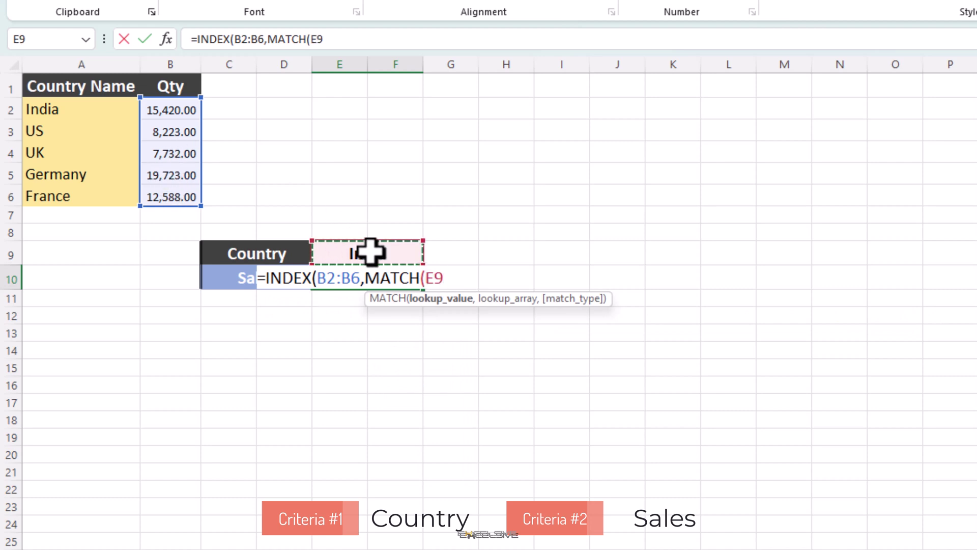
type(",")
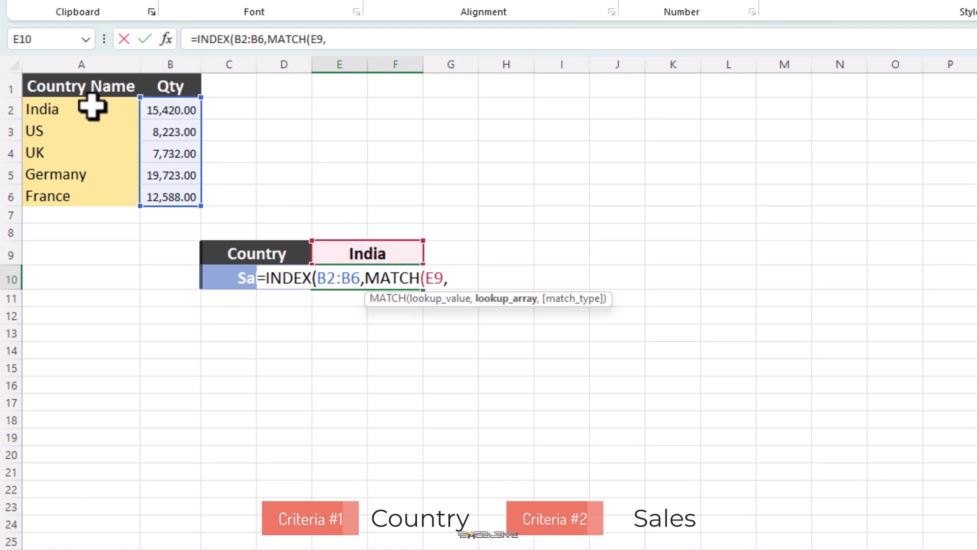
left_click_drag(91, 108, 97, 197)
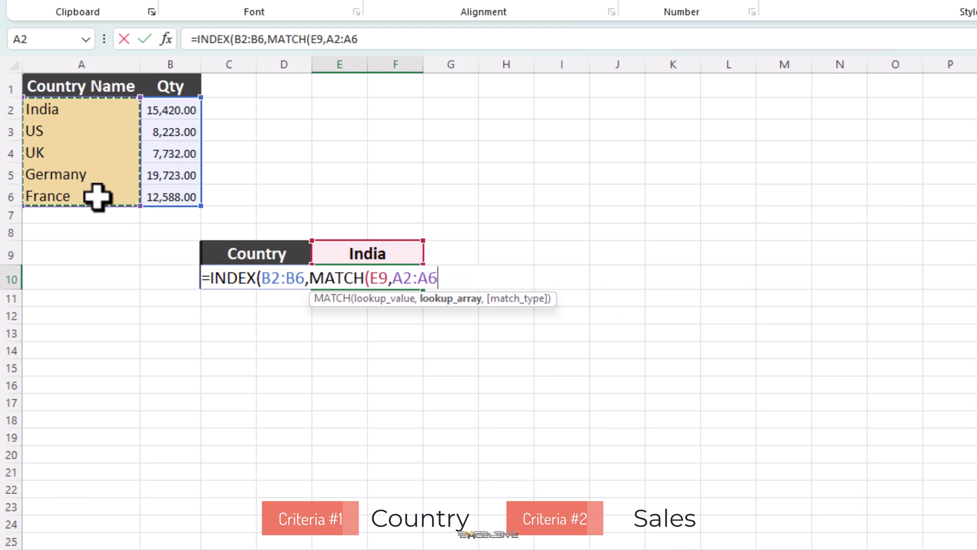
type(",0)")
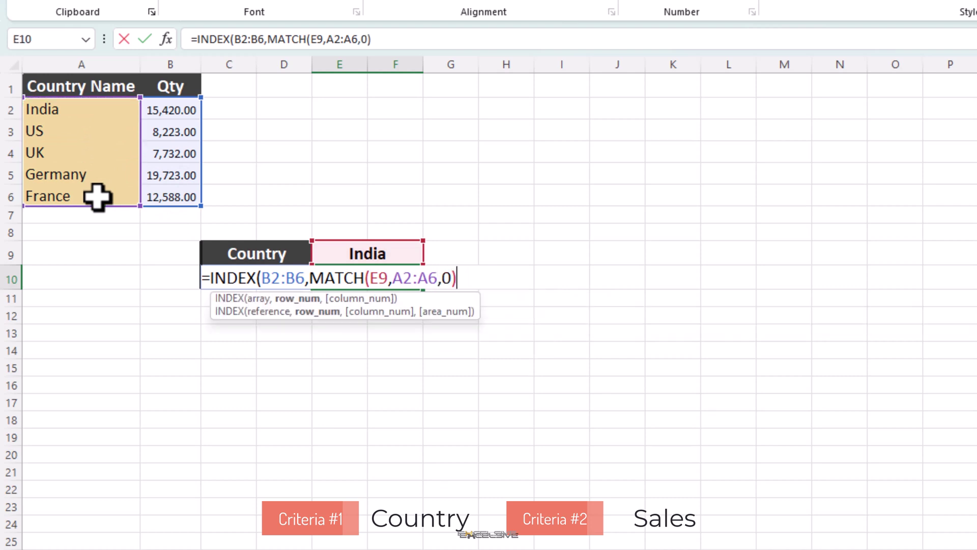
type(")")
key("Return")
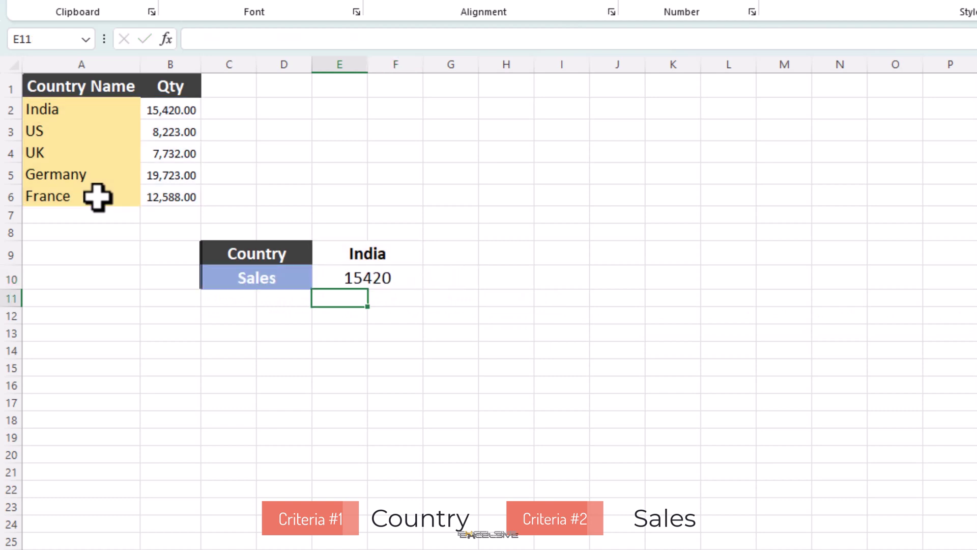
Step: Choose Germany from the E9 country dropdown so Sales updates to 19723
key("Up")
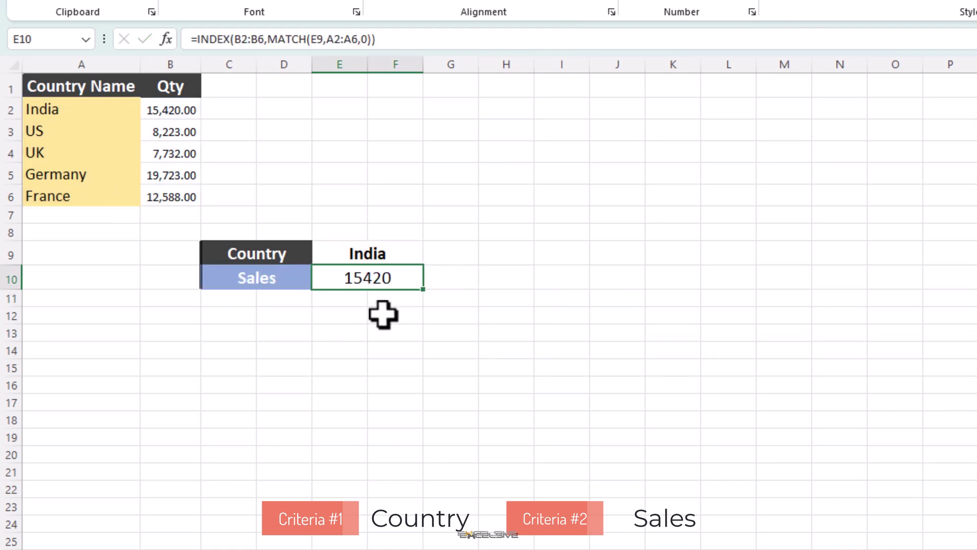
left_click(415, 252)
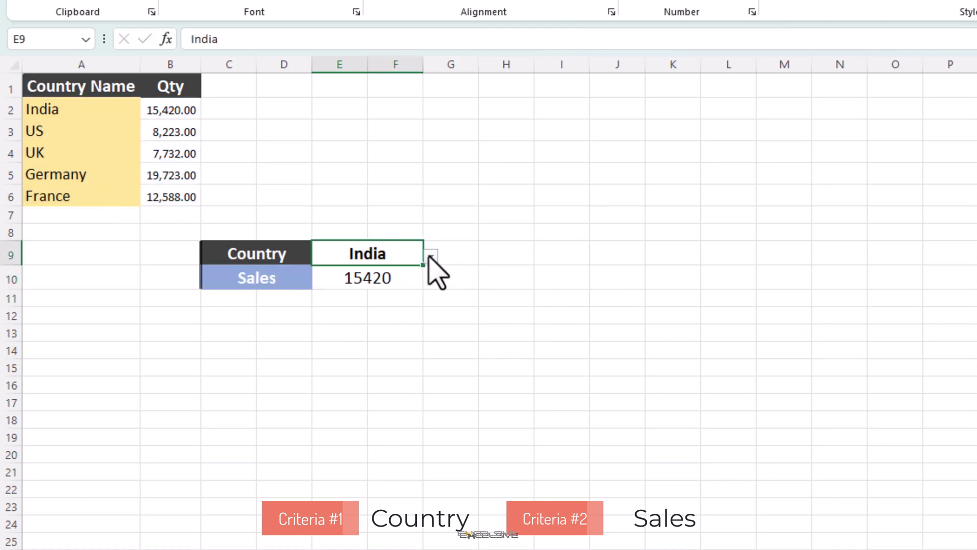
left_click(431, 255)
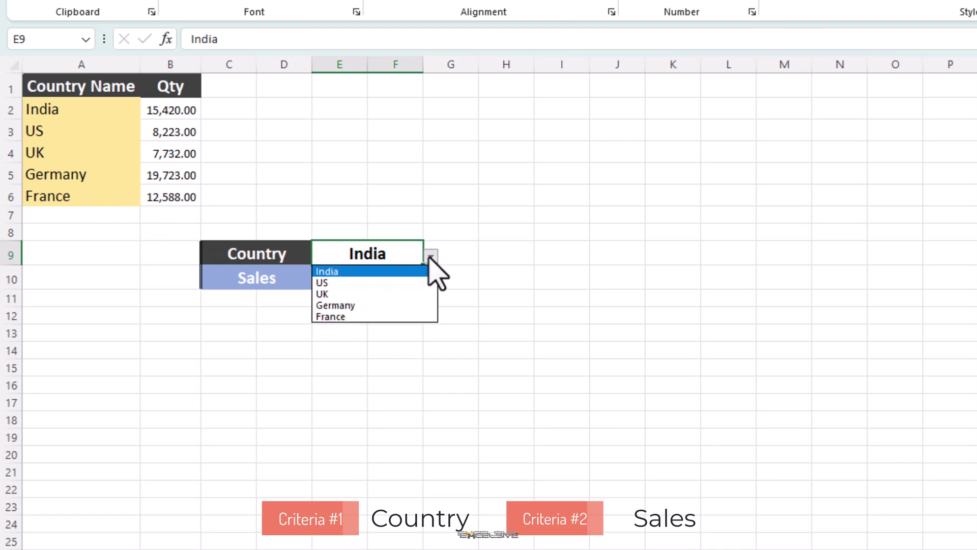
left_click(406, 304)
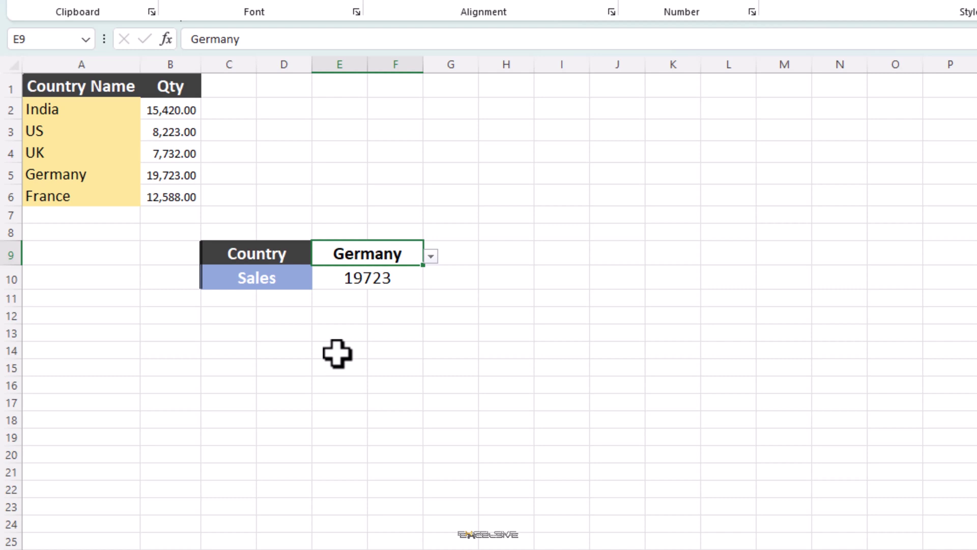
Step: Enter =INDEX(B2:B6,1) in E14, returning the first Qty, 15420
left_click(337, 352)
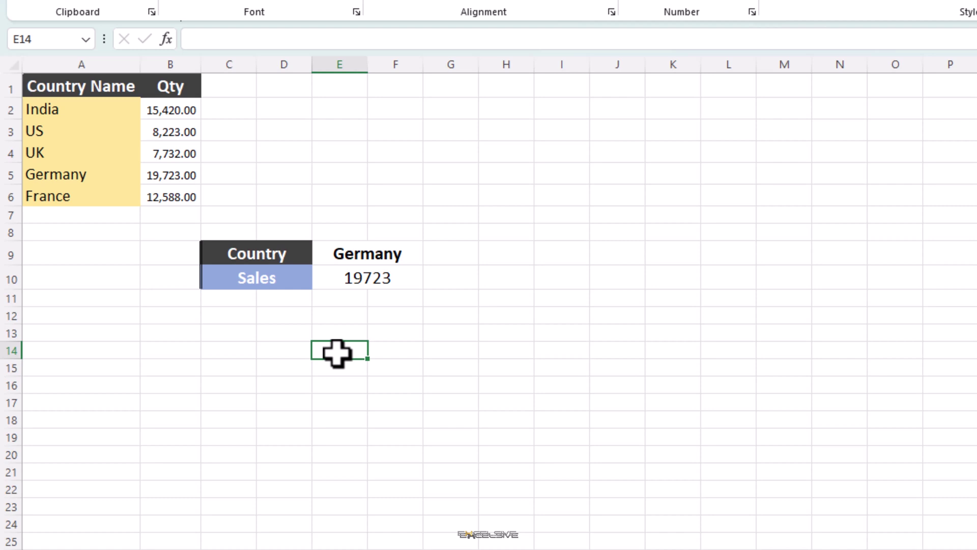
type("=")
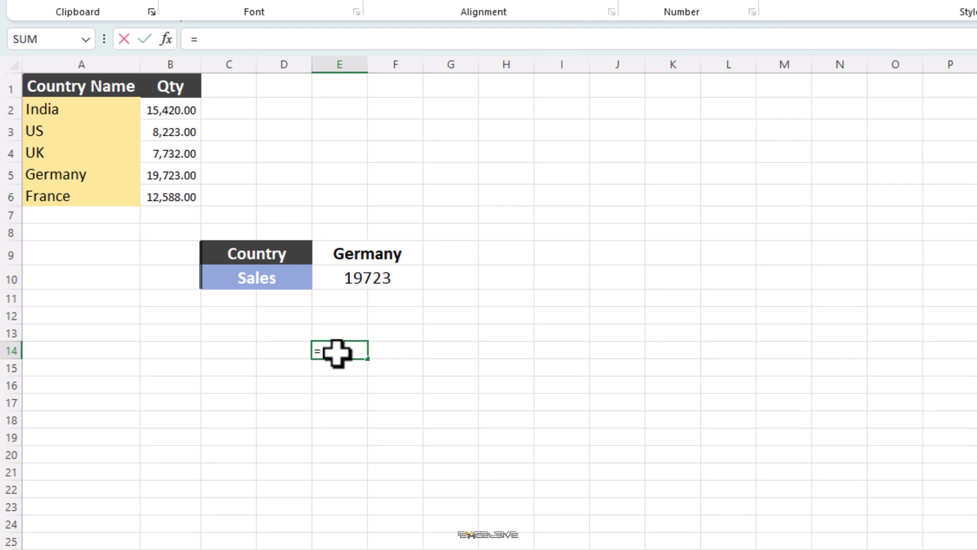
type("index")
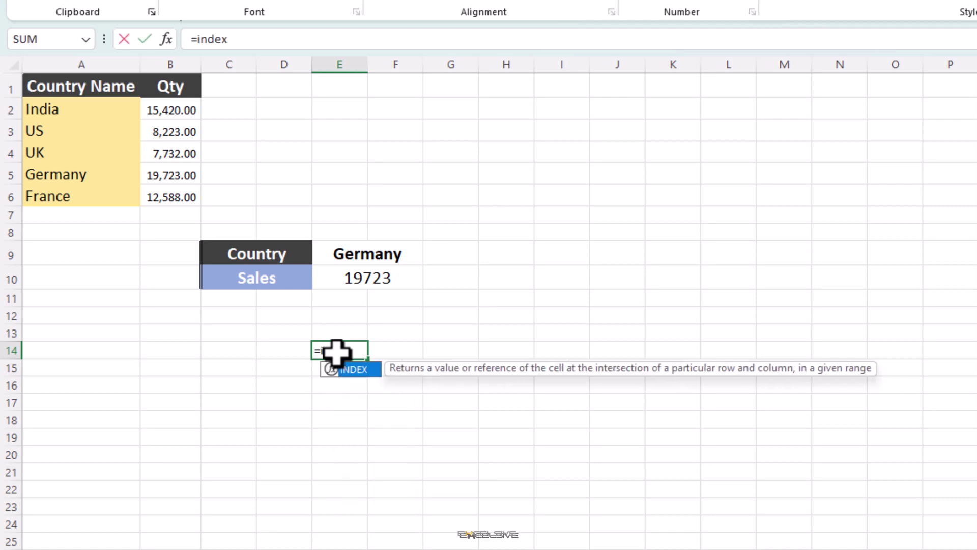
key("Tab")
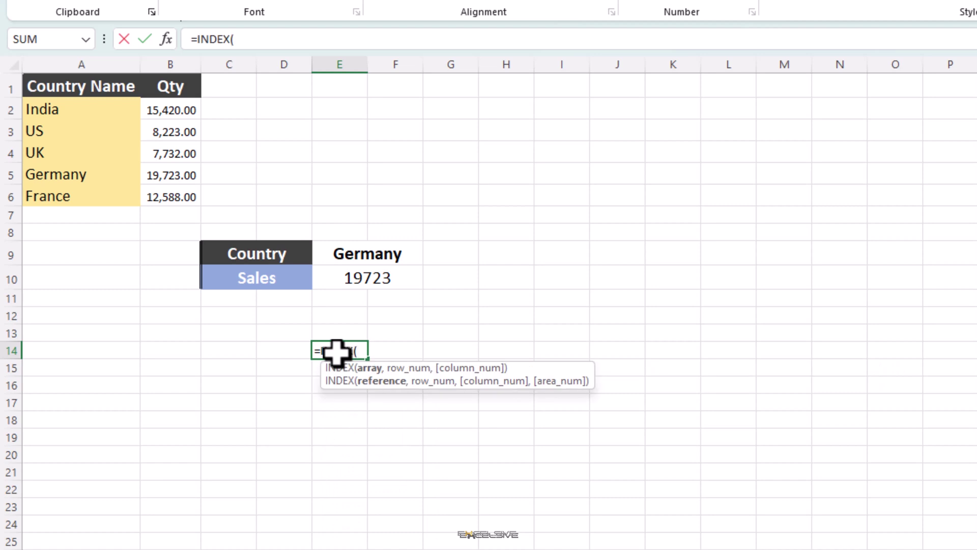
type("b2:b6")
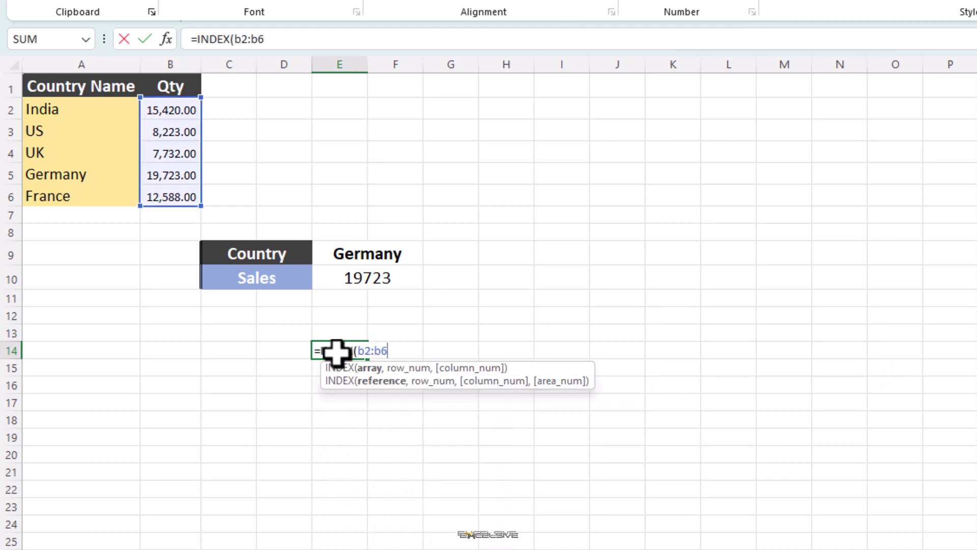
type(",1)")
key("Return")
left_click(337, 351)
Step: Set the country in E9 back to India from its dropdown
left_click(393, 252)
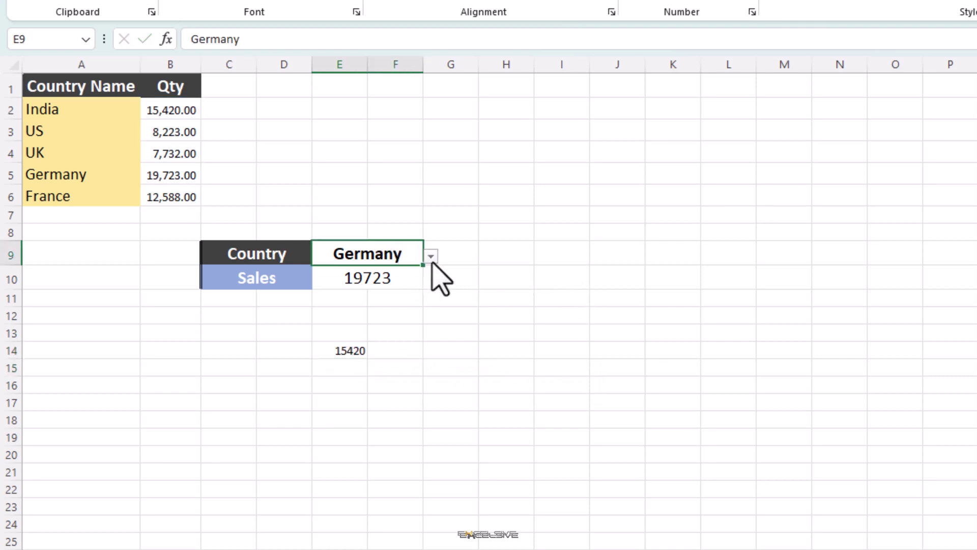
left_click(431, 257)
left_click(404, 270)
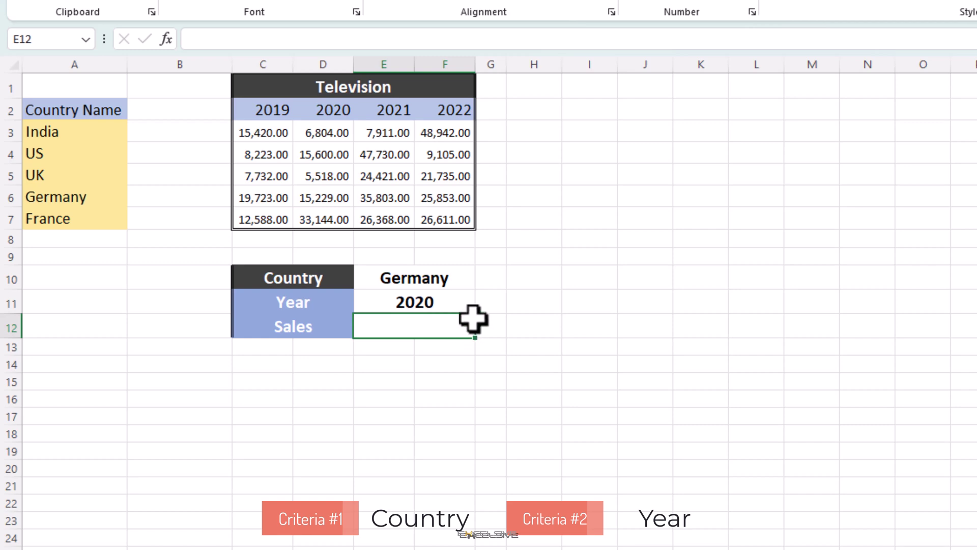
Step: Choose India for Country E10 and 2021 for Year E11, then select Sales cell E12
left_click(477, 282)
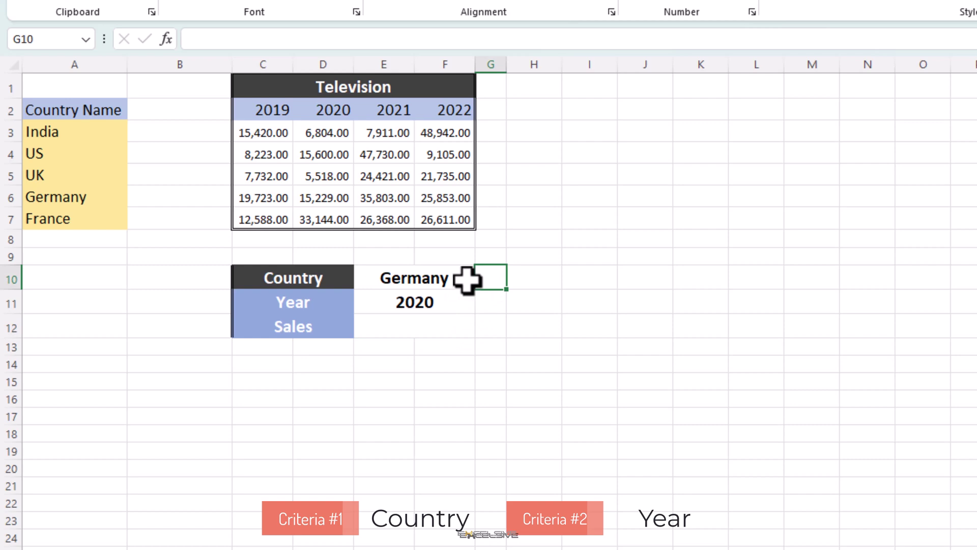
left_click(453, 279)
left_click(483, 281)
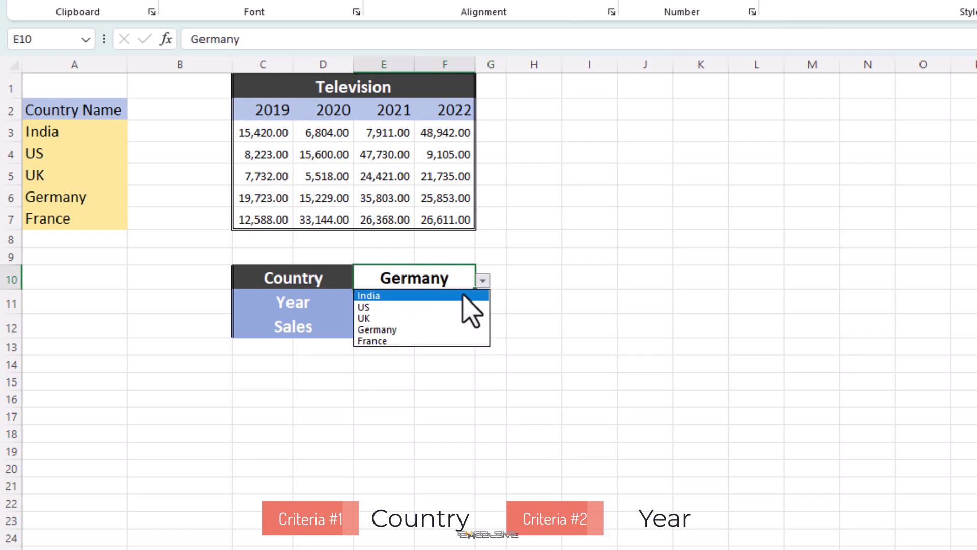
left_click(463, 295)
left_click(464, 301)
left_click(482, 305)
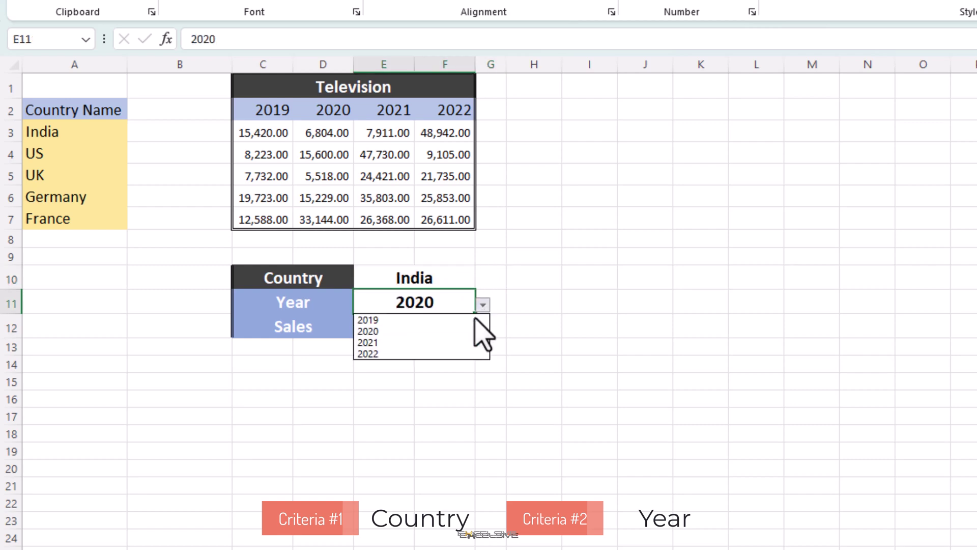
left_click(459, 341)
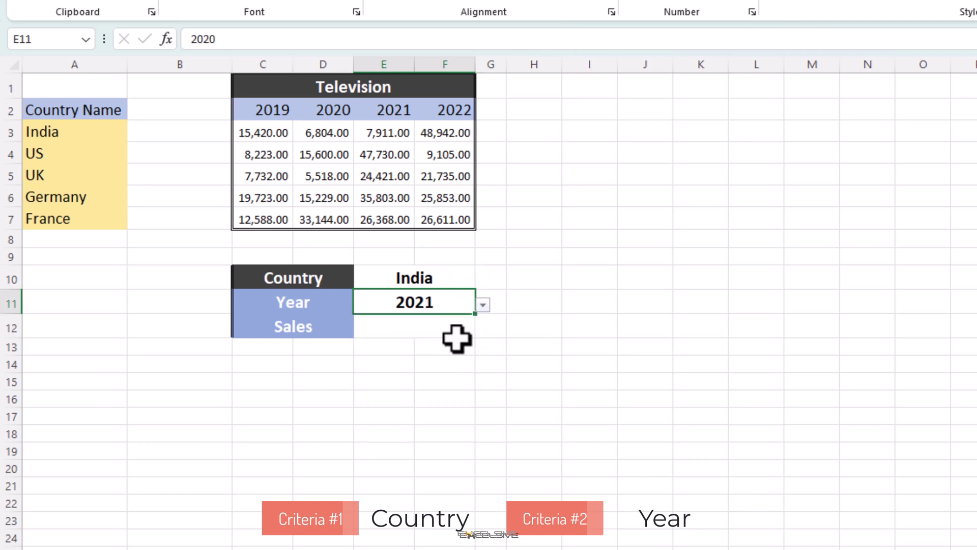
left_click(405, 328)
Step: Begin E12 with =INDEX(C3:F7,MATCH(E10,A3:A7,0), matching the country's row
type("=index")
key("Tab")
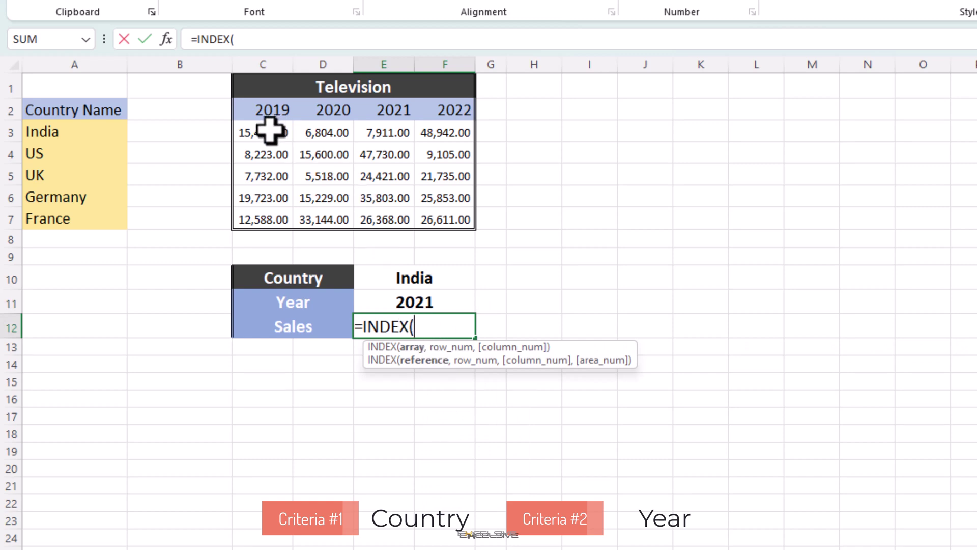
left_click_drag(270, 131, 436, 214)
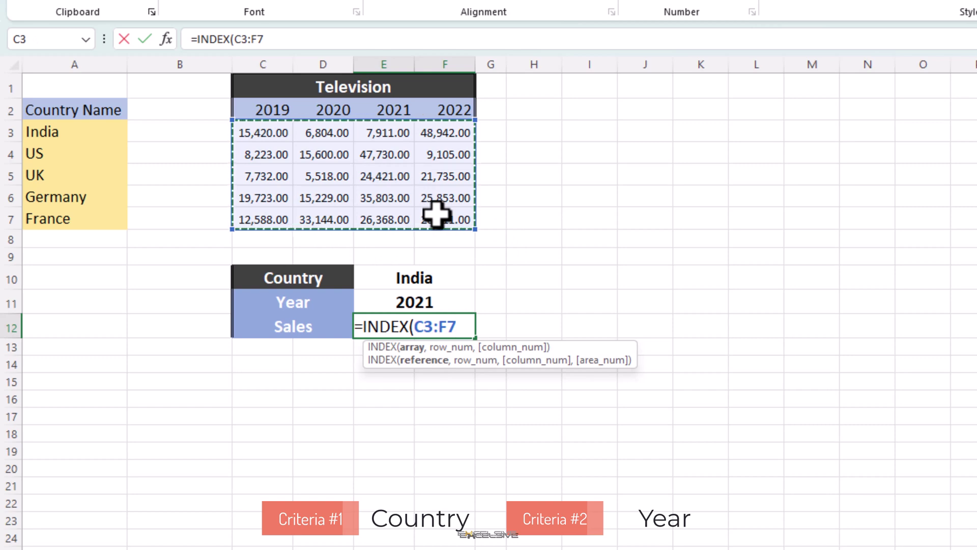
type(",m")
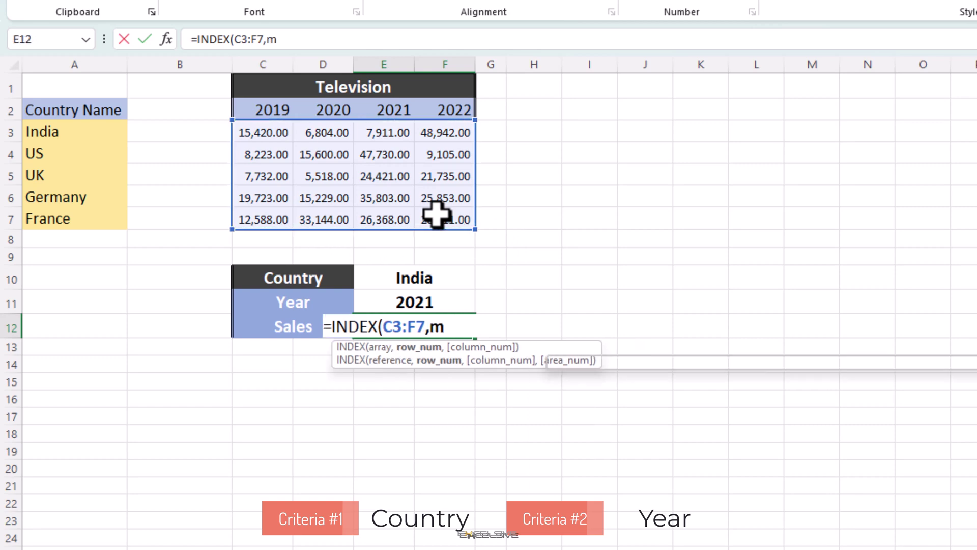
type("atc")
key("Tab")
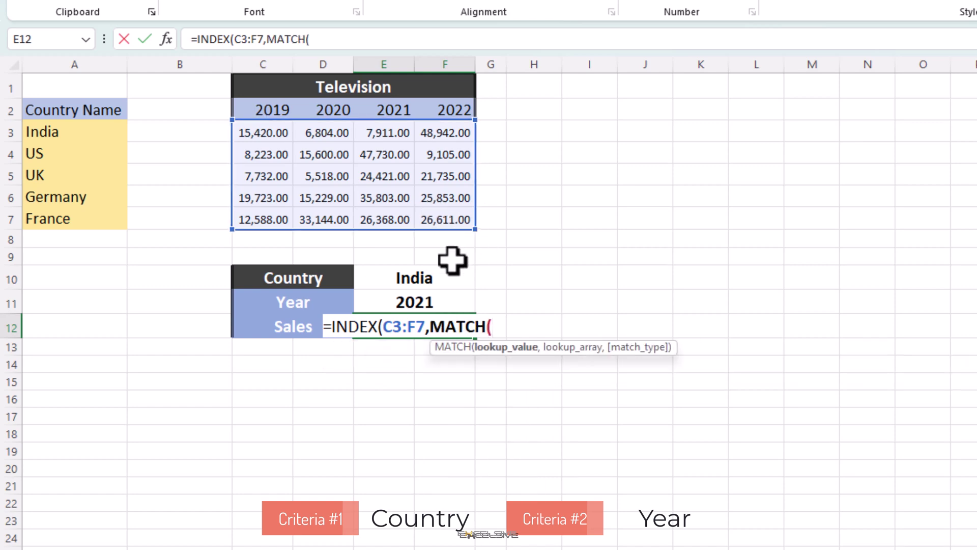
left_click(426, 276)
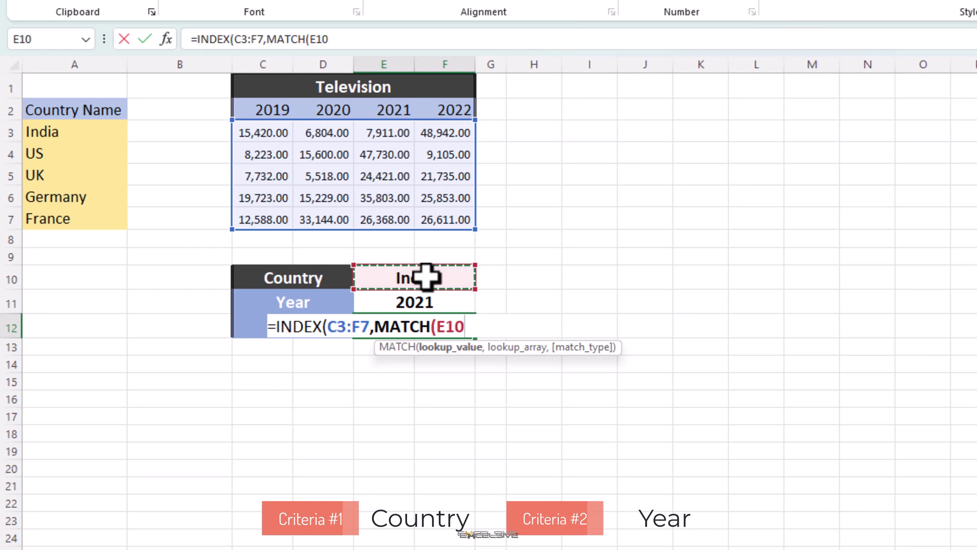
type(",")
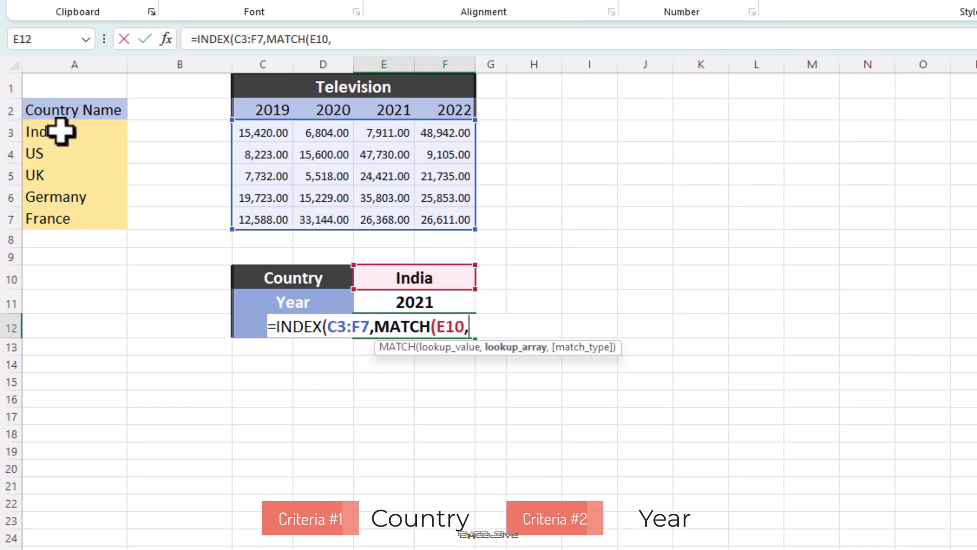
left_click_drag(61, 131, 66, 209)
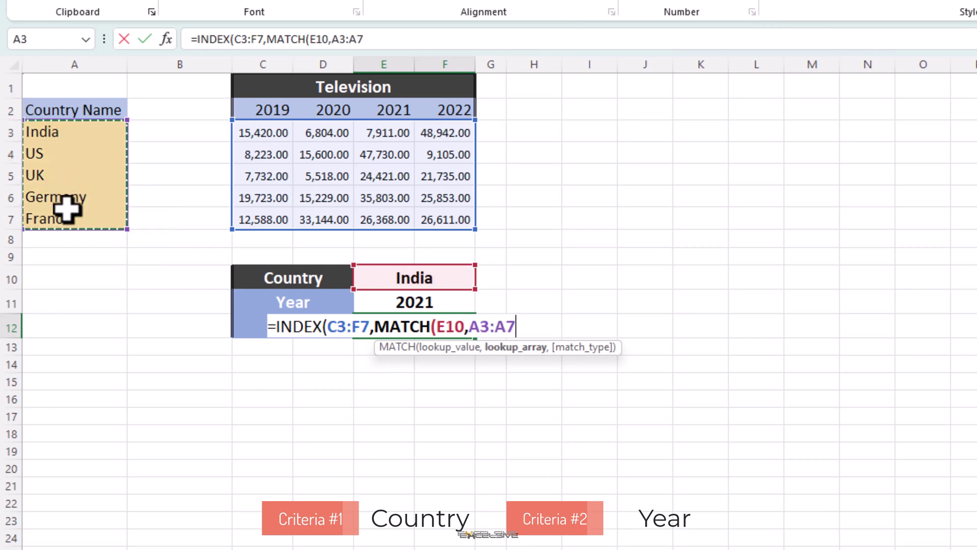
type(",0")
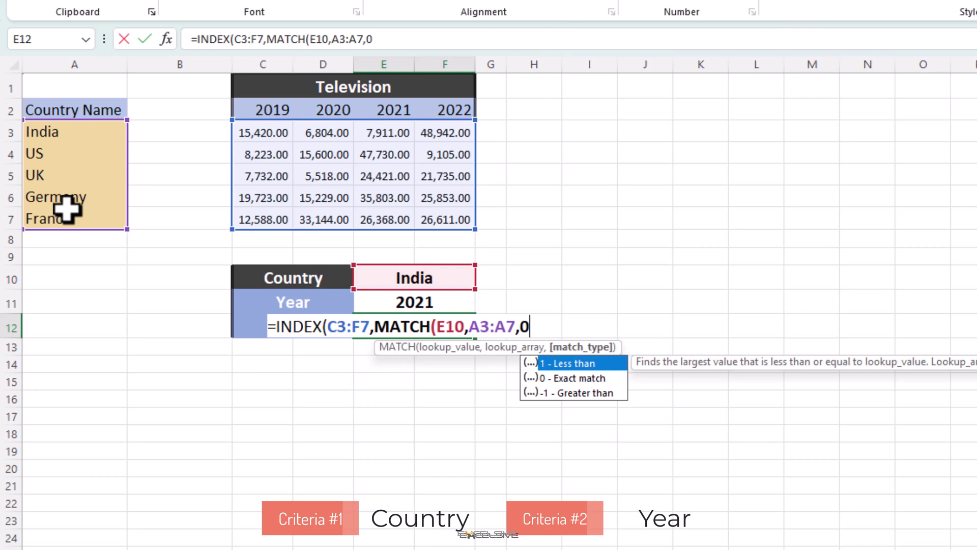
type(")")
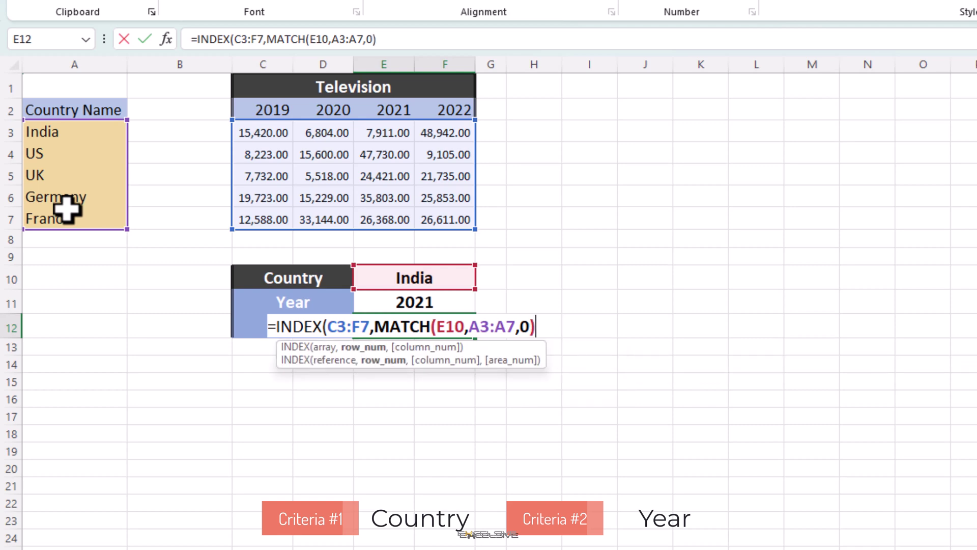
type(",")
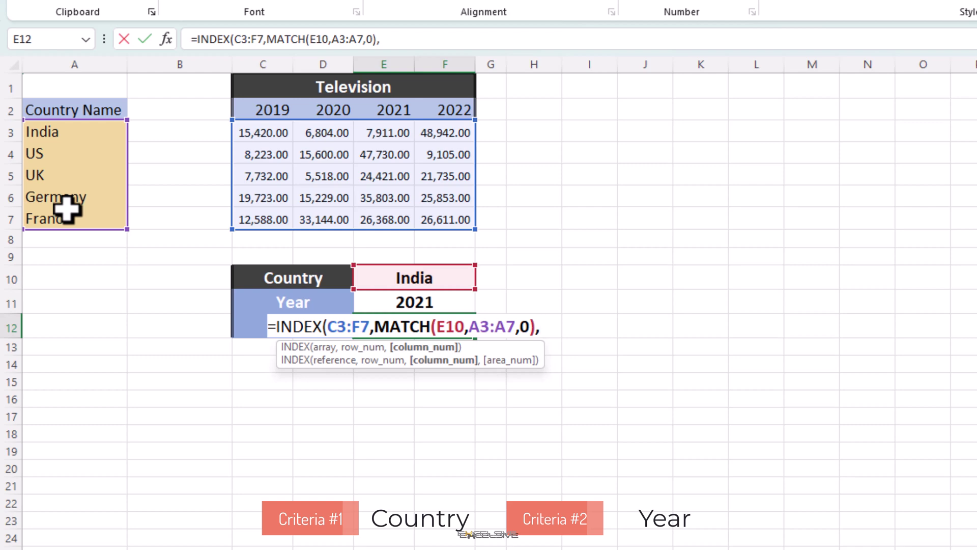
Step: Finish E12 with MATCH(E11,C2:F2,0) for the year column, returning 7911 for India 2021
type("mat")
key("Tab")
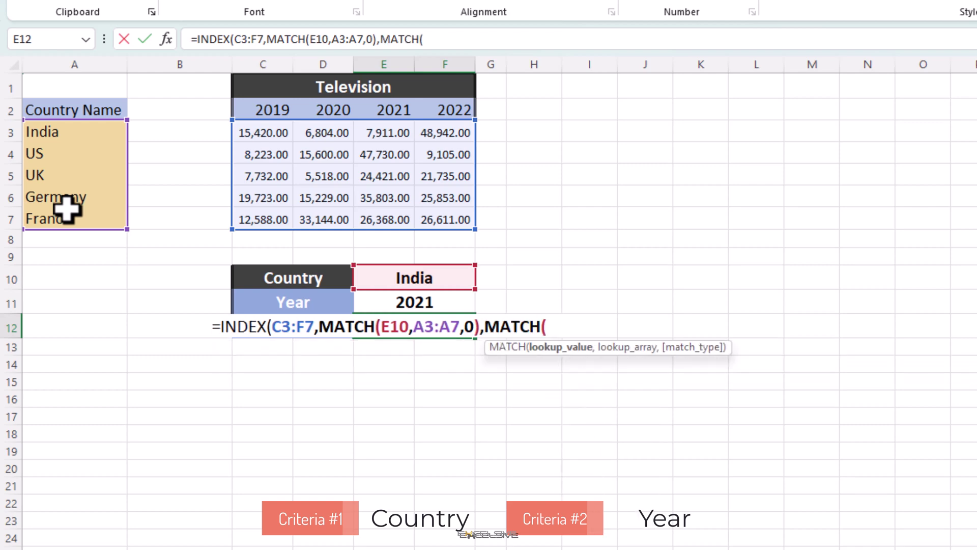
left_click(395, 304)
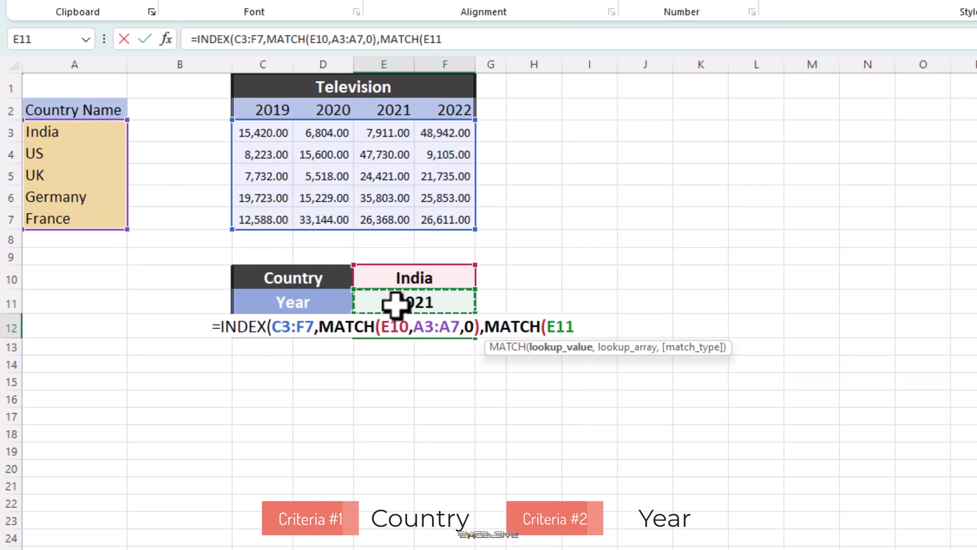
type(",")
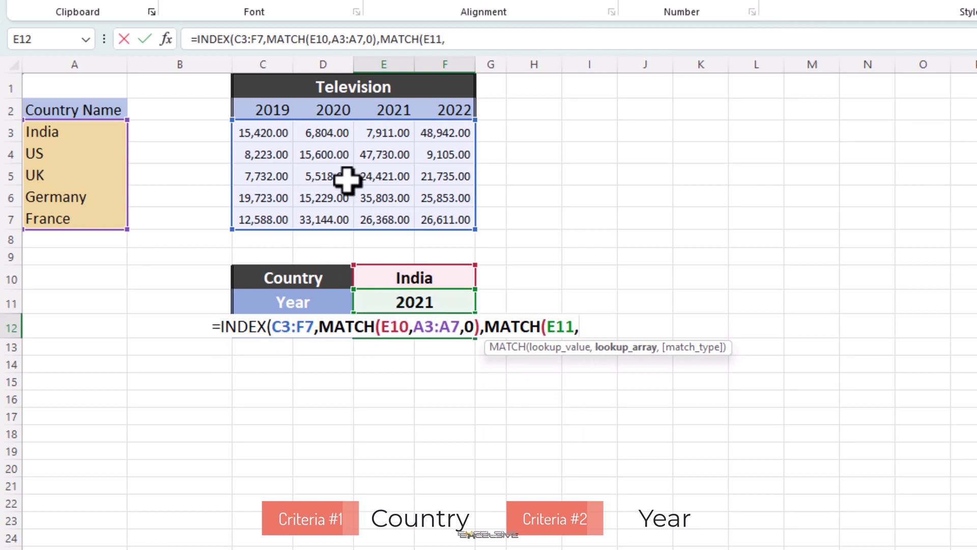
left_click_drag(270, 109, 439, 107)
type(",0))")
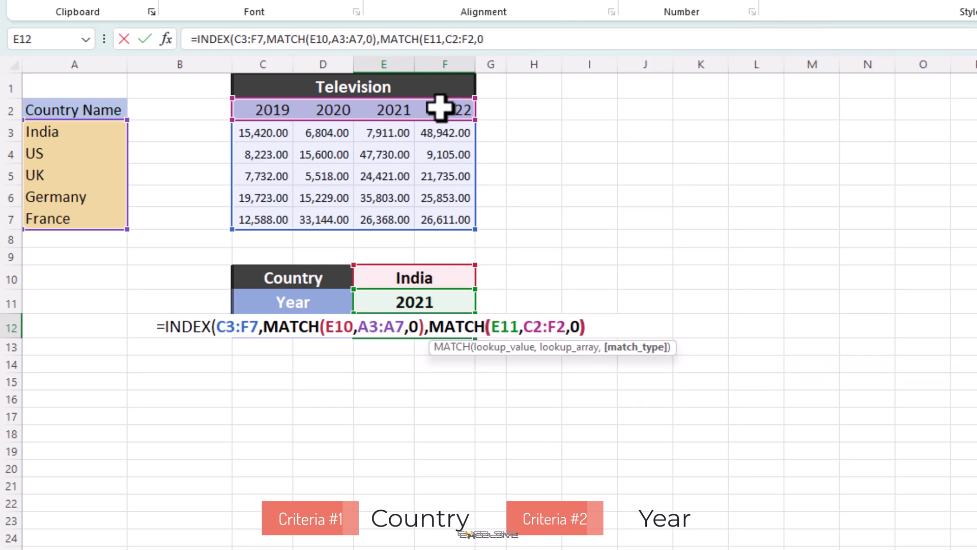
key("Return")
key("Up")
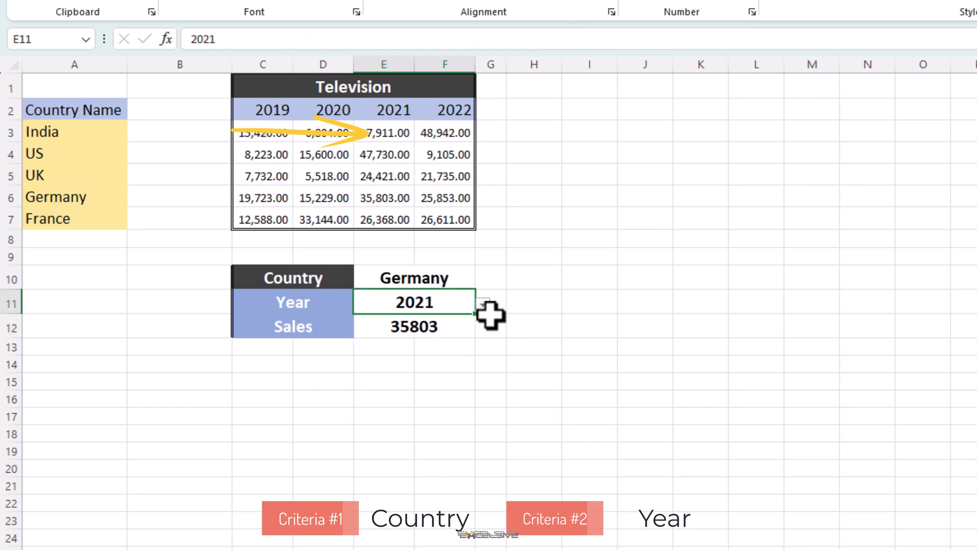
left_click(483, 304)
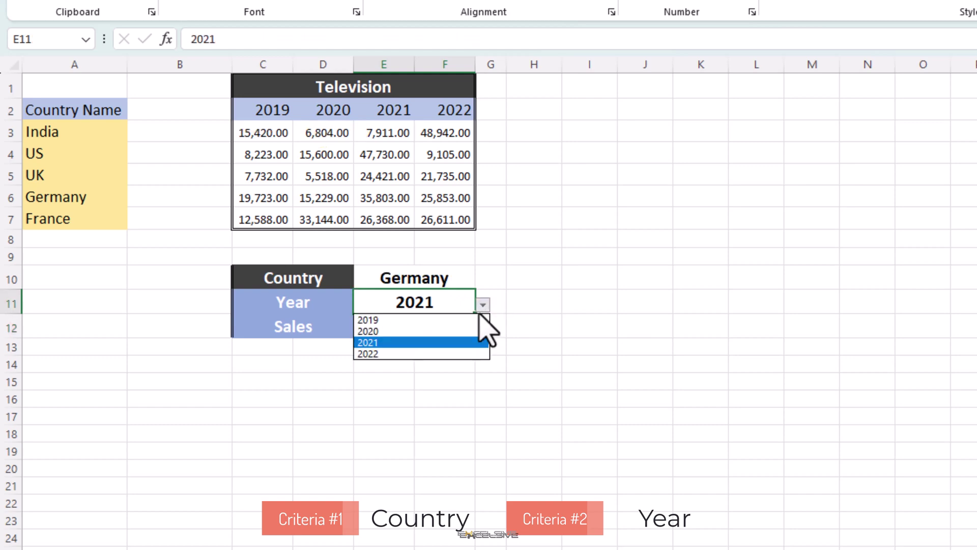
Step: Pick 2020 as the lookup year, then scroll through the INDEX(MATCH) 3 Country/Item/Year/Sales data
left_click(443, 332)
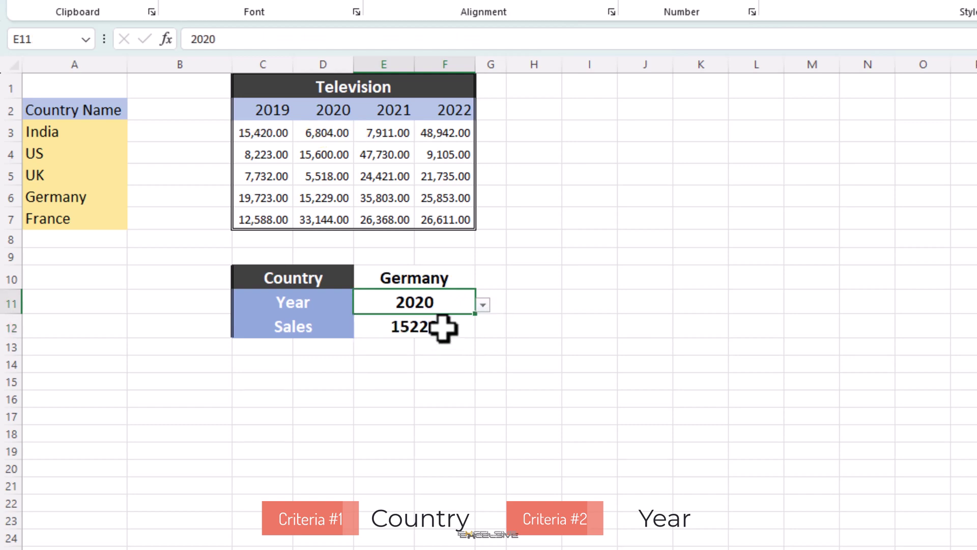
left_click(448, 331)
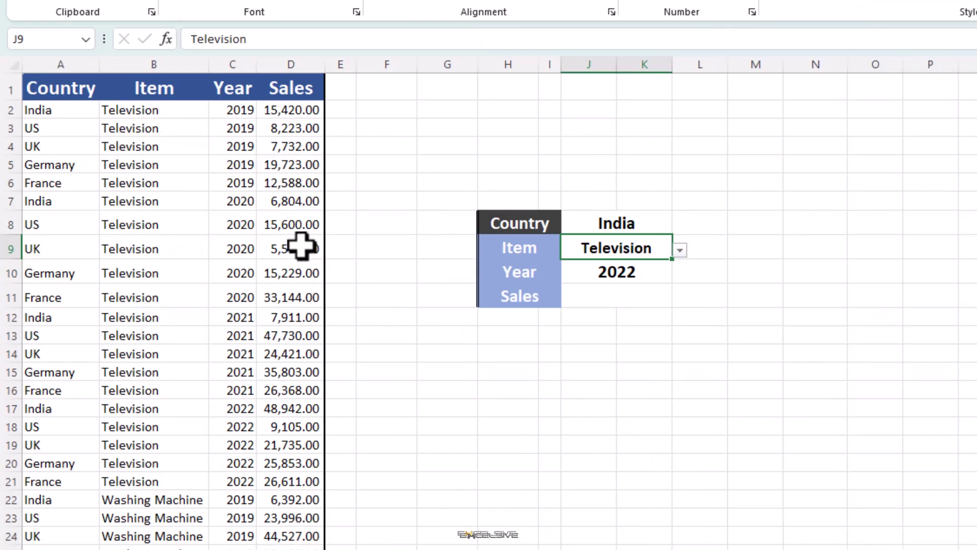
scroll(244, 289, "down", 3)
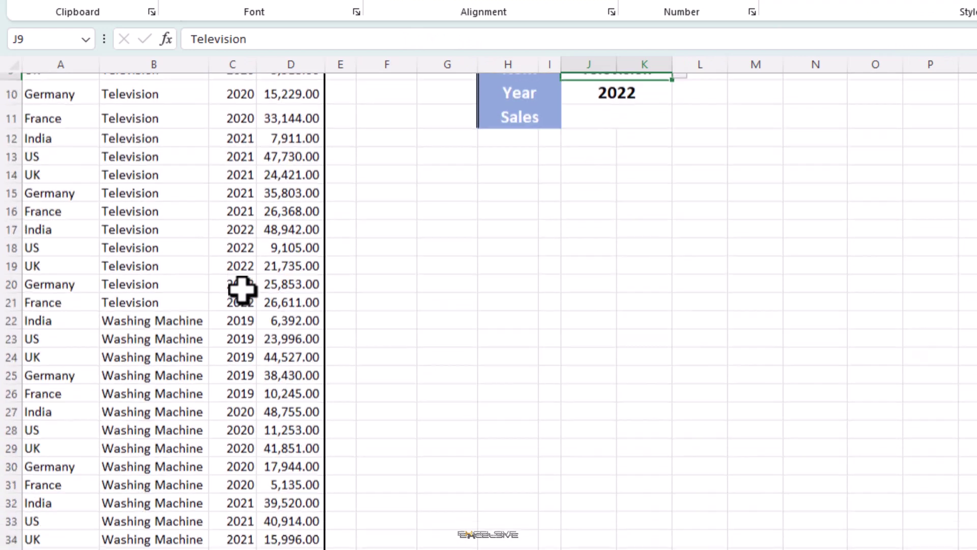
scroll(242, 290, "down", 3)
scroll(243, 289, "up", 5)
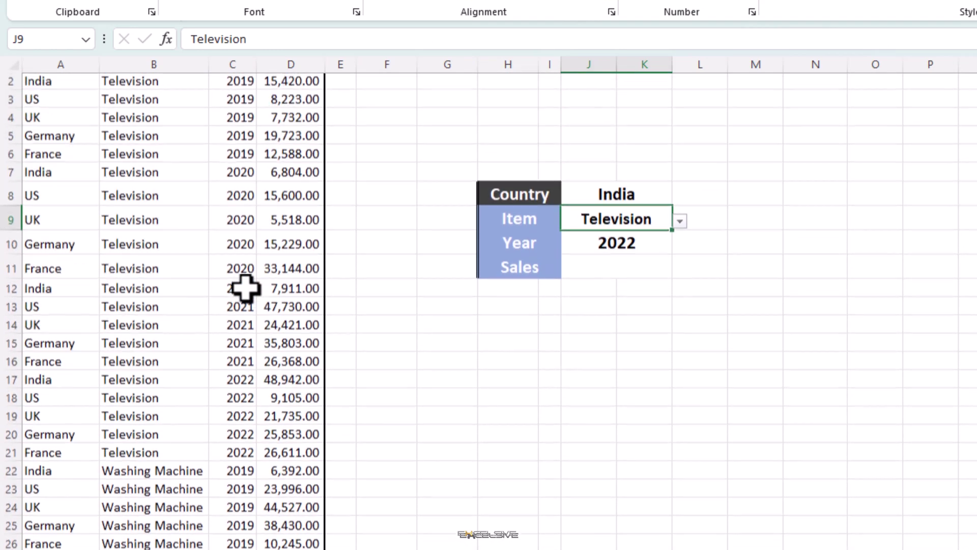
scroll(246, 288, "up", 1)
scroll(246, 288, "down", 2)
scroll(246, 288, "up", 2)
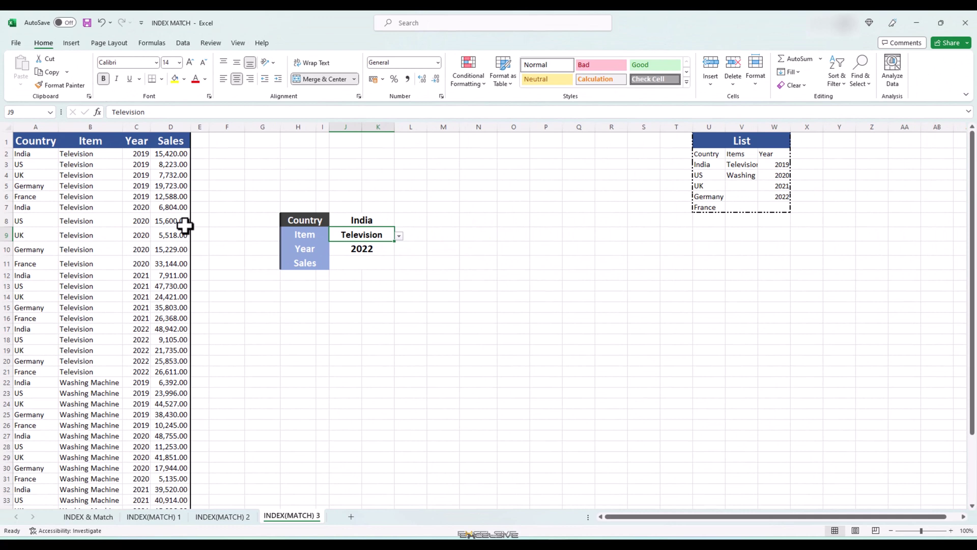
Step: Insert a pivot table of A1:D41 on a new sheet: Country rows, Item and Year filters, summed Sales
left_click(137, 248)
left_click(71, 43)
left_click(25, 67)
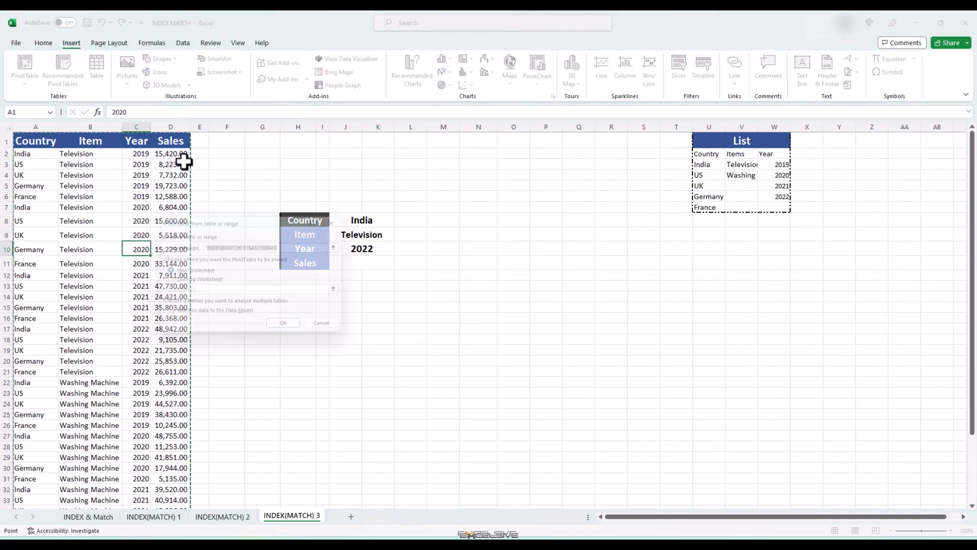
left_click(279, 327)
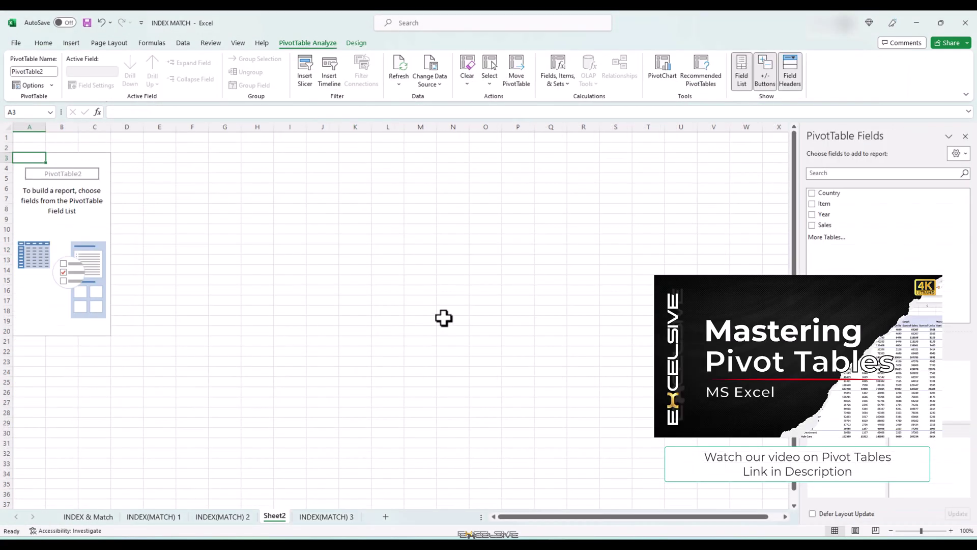
left_click(821, 193)
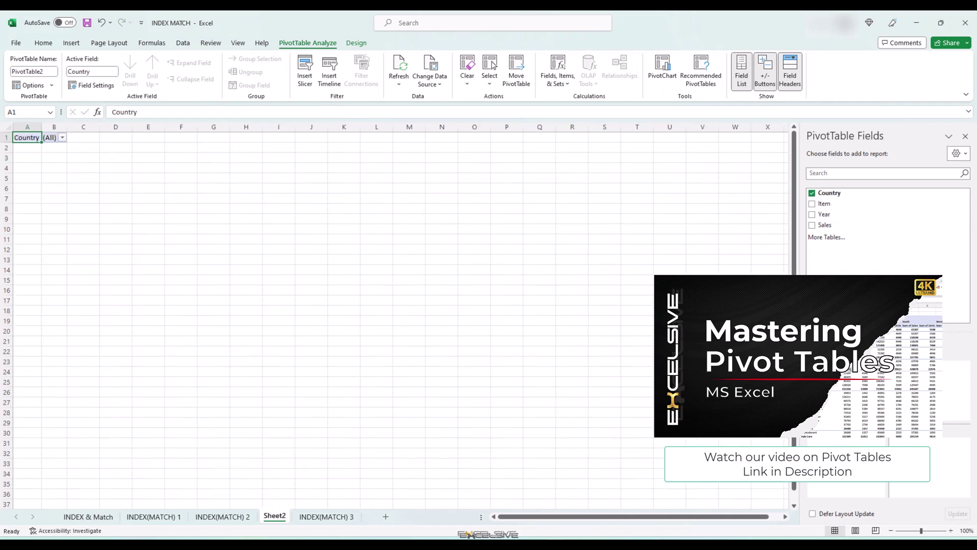
left_click_drag(823, 203, 836, 379)
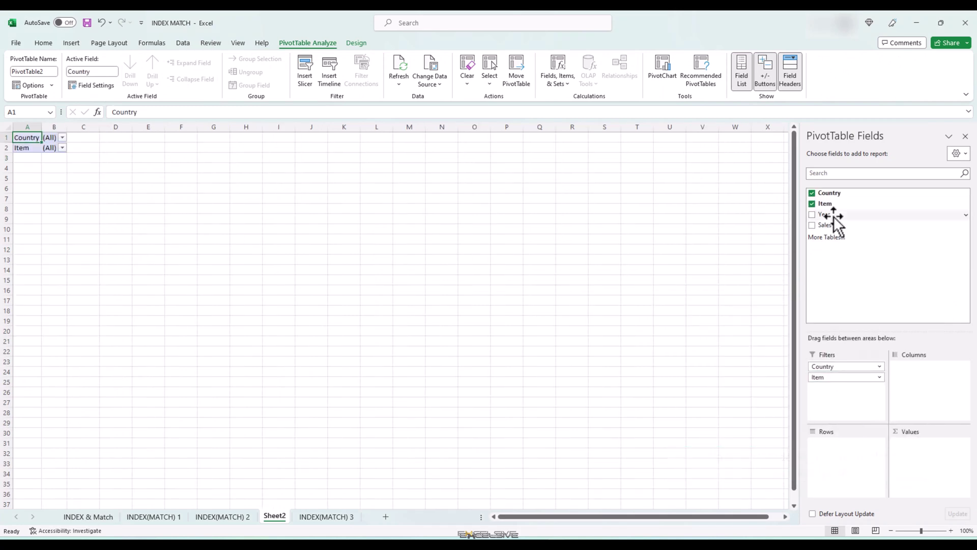
left_click_drag(834, 219, 837, 400)
left_click_drag(826, 225, 926, 460)
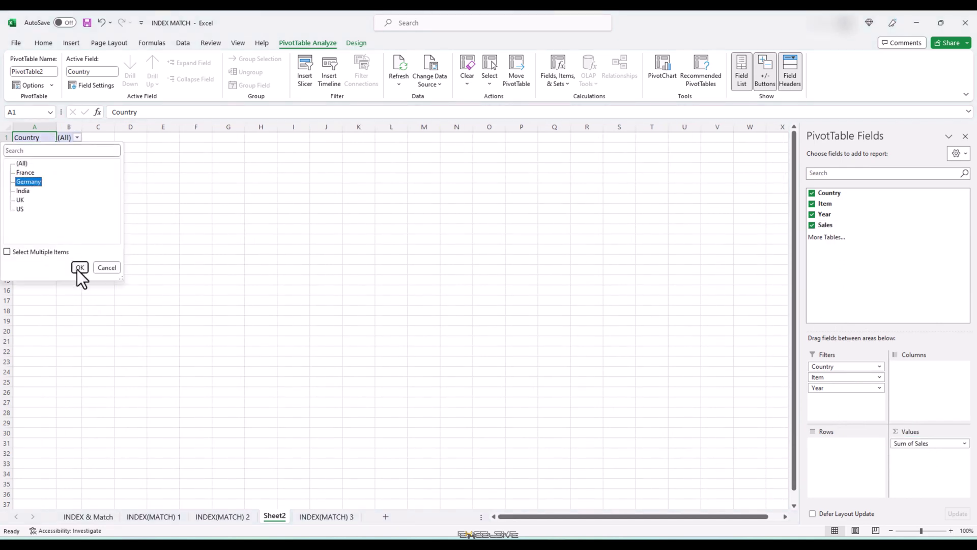
Step: Filter the pivot to Germany, Washing Machine and 2019, giving sales of 38430
left_click(79, 268)
left_click(91, 148)
left_click(60, 192)
left_click(80, 277)
left_click(119, 158)
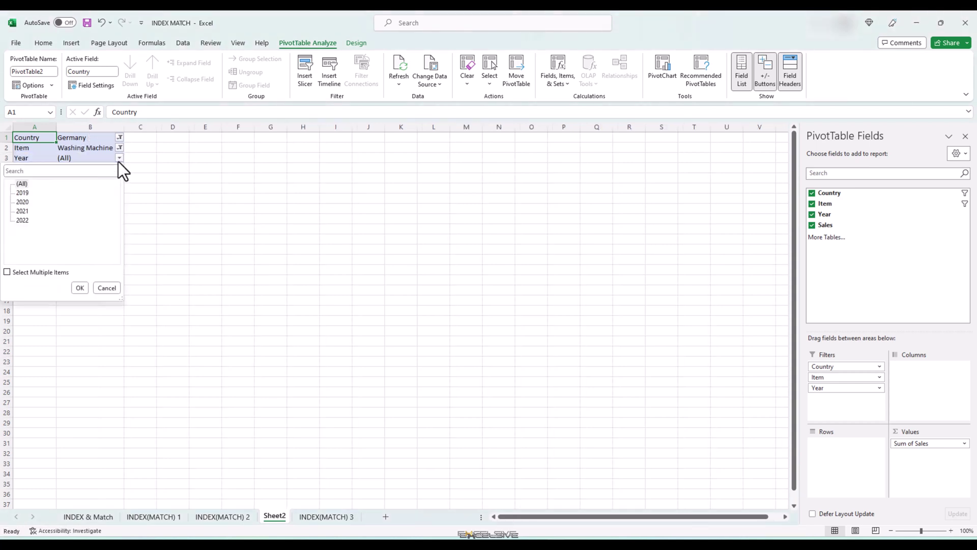
left_click(81, 288)
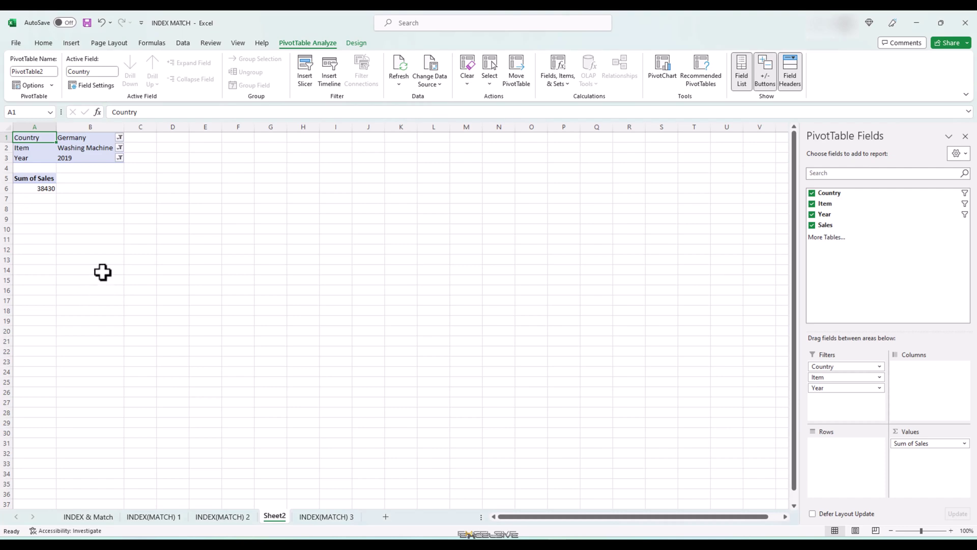
left_click(337, 519)
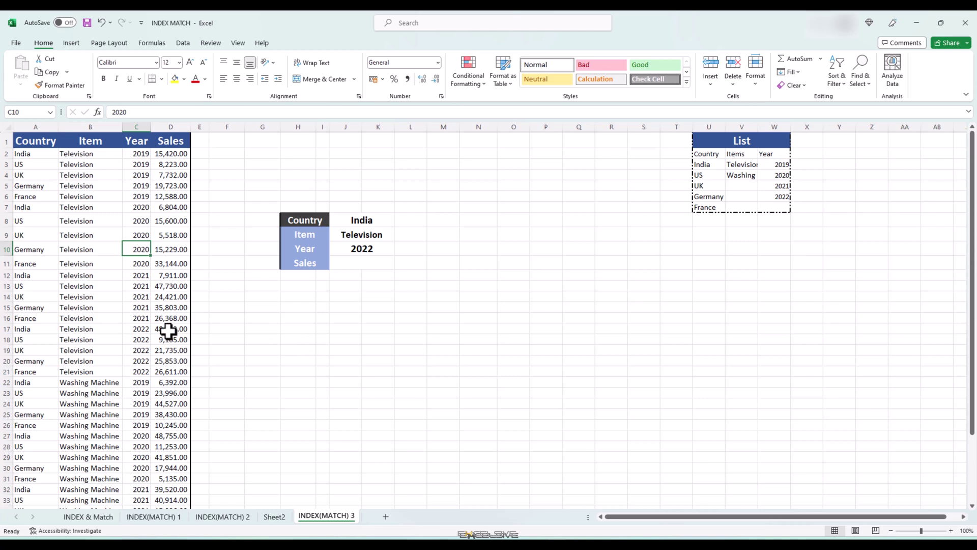
left_click(340, 264)
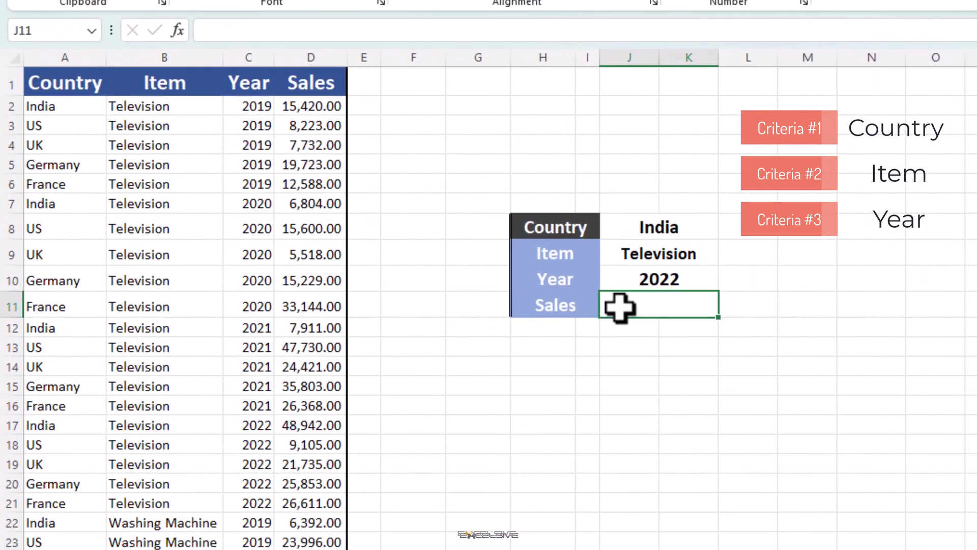
Step: In J11 start =INDEX(D2:D41,MATCH(1,( with the Sales range as the return column
scroll(659, 188, "down", 3)
type("=index")
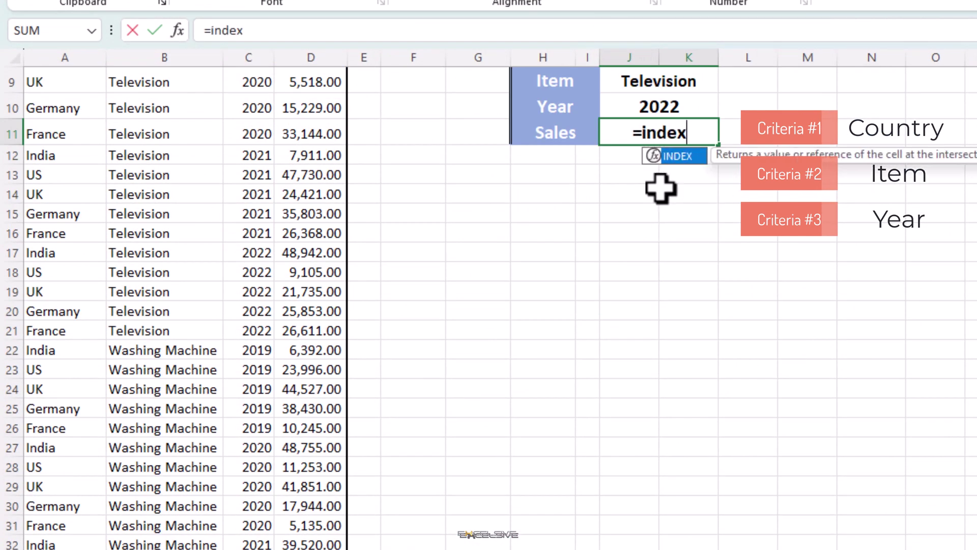
key("Tab")
scroll(660, 188, "up", 3)
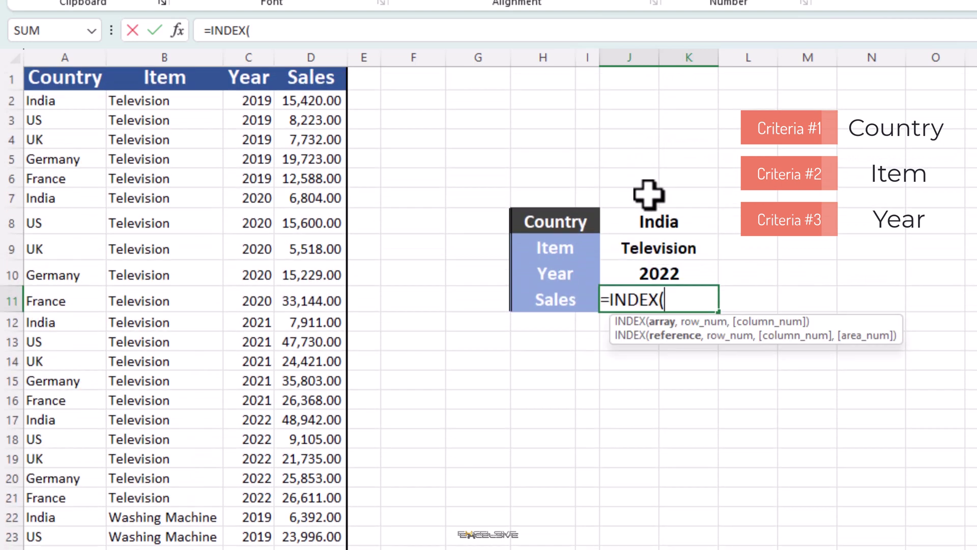
left_click(299, 99)
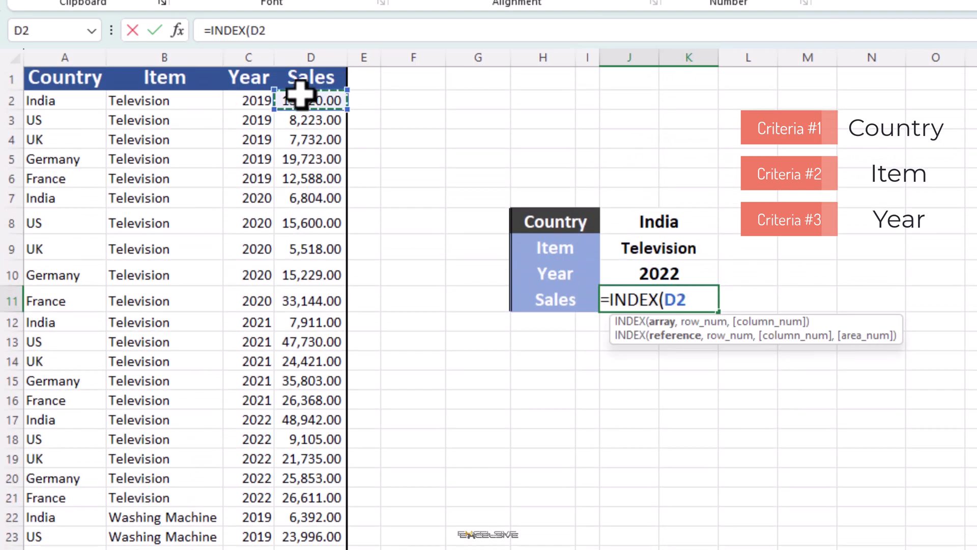
key("ctrl+shift+Down")
type(",matc")
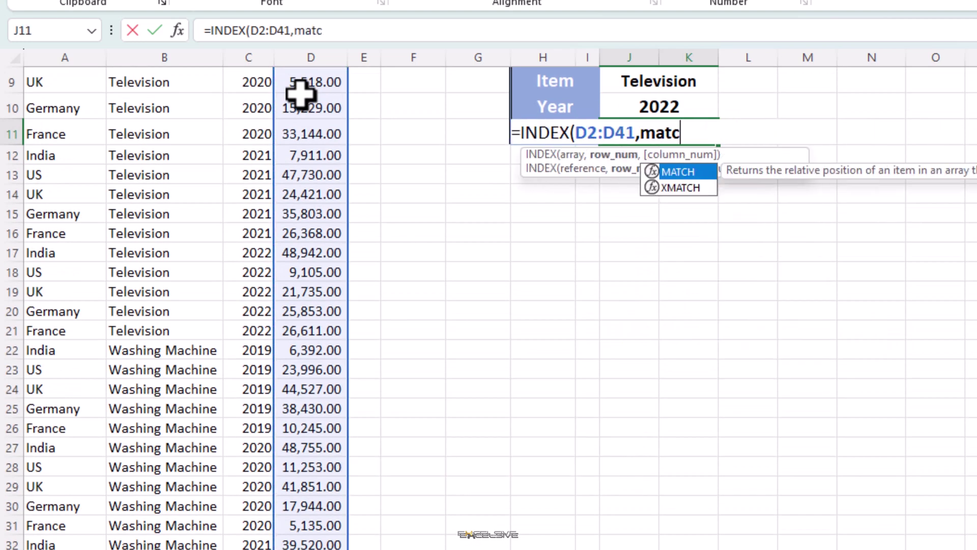
key("Tab")
type("1,(")
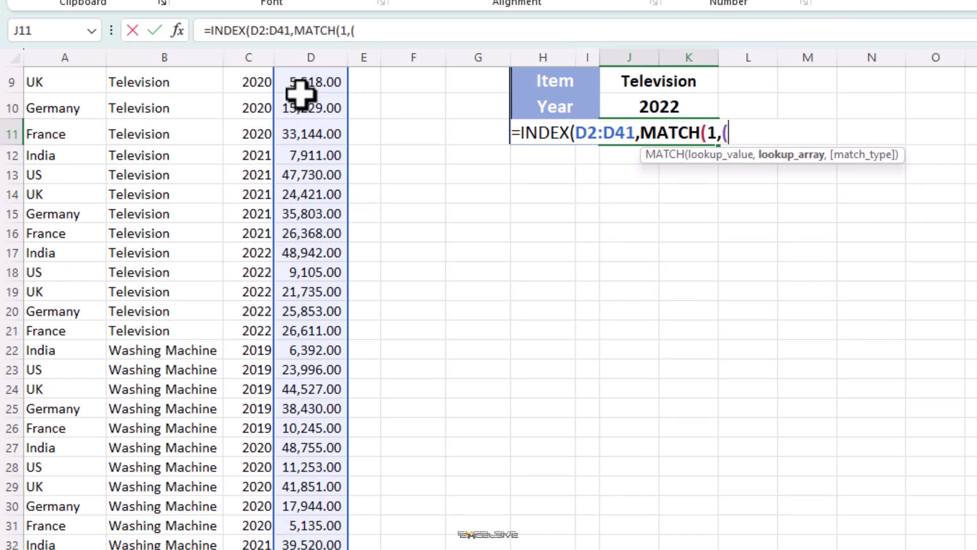
Step: Add the country criterion J8=A2:A41 to the MATCH array
scroll(301, 93, "up", 3)
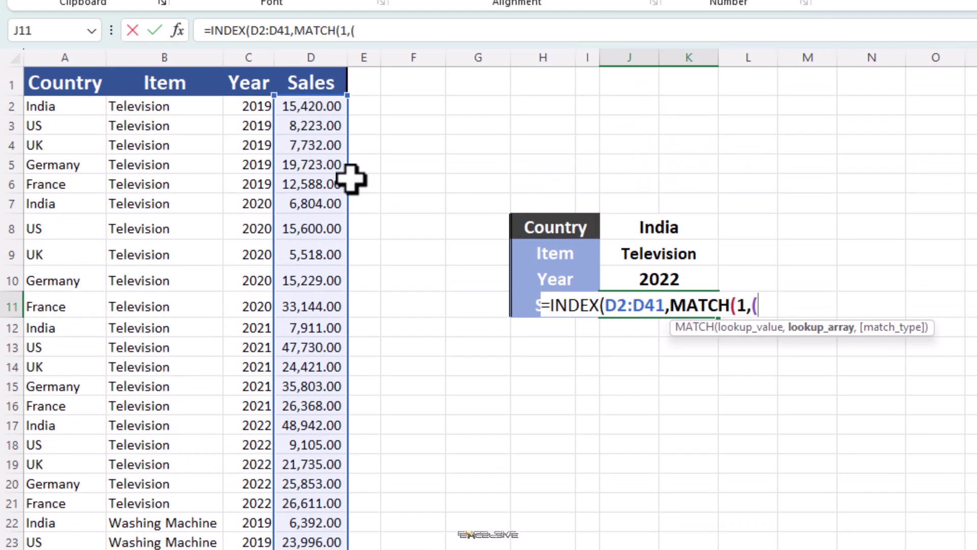
left_click(636, 220)
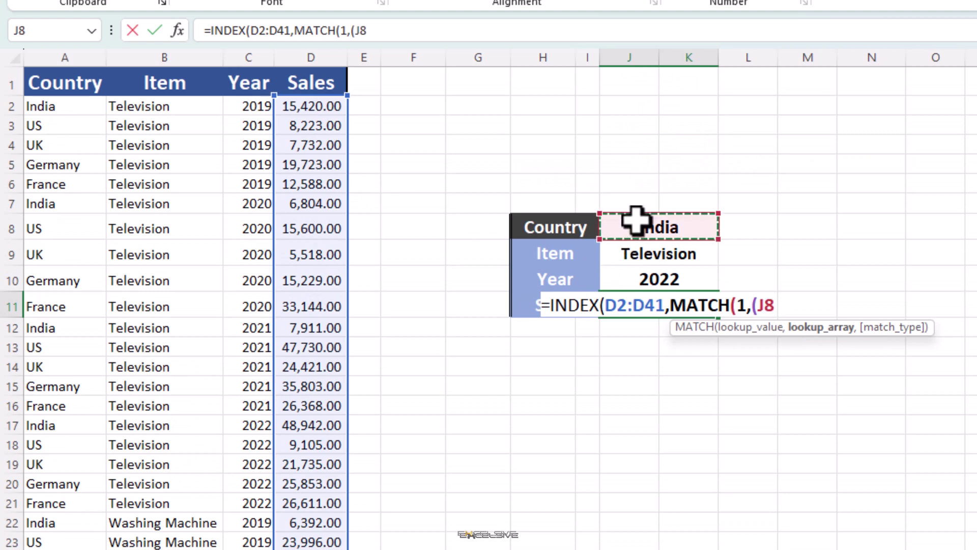
type("=")
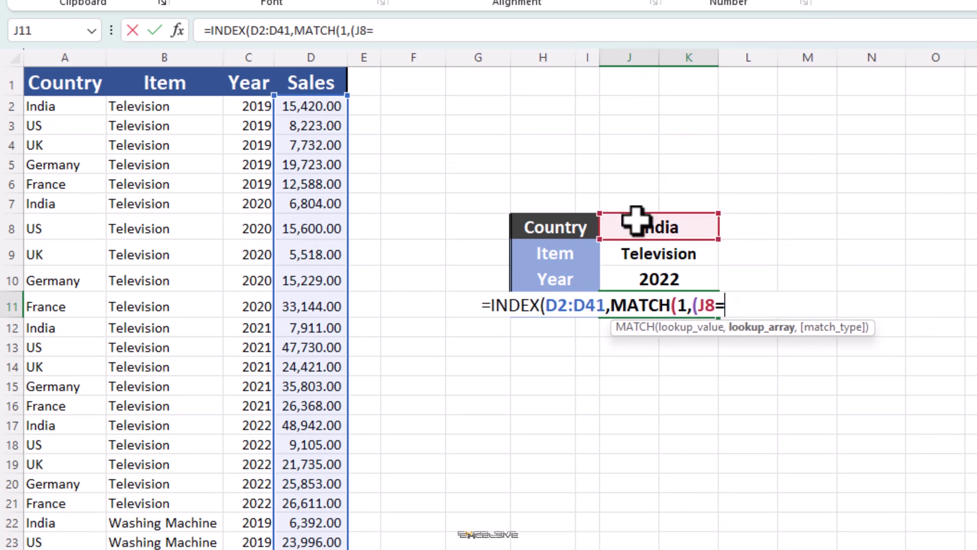
left_click(79, 105)
key("ctrl+shift+Down")
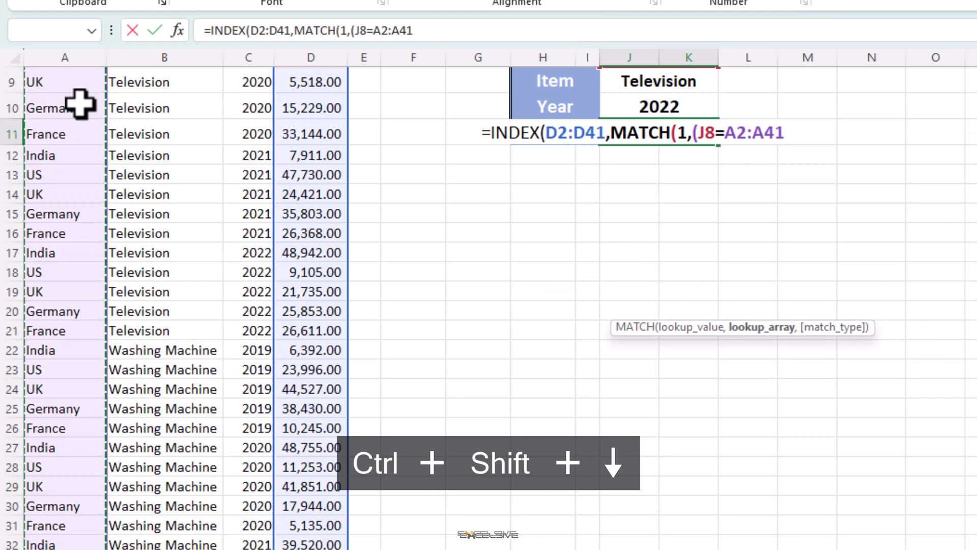
type(")*(")
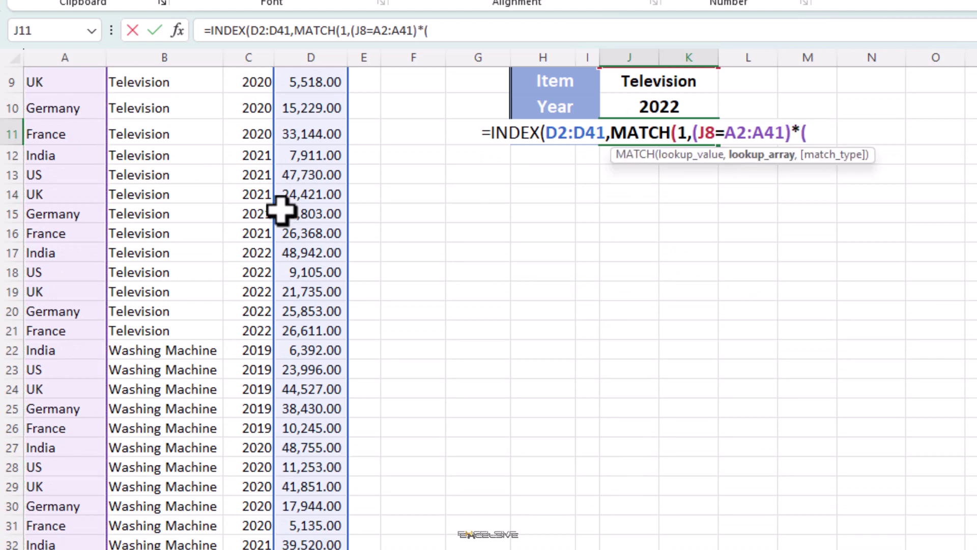
Step: Multiply in the item criterion J9=B2:B41
scroll(284, 212, "up", 2)
left_click(665, 192)
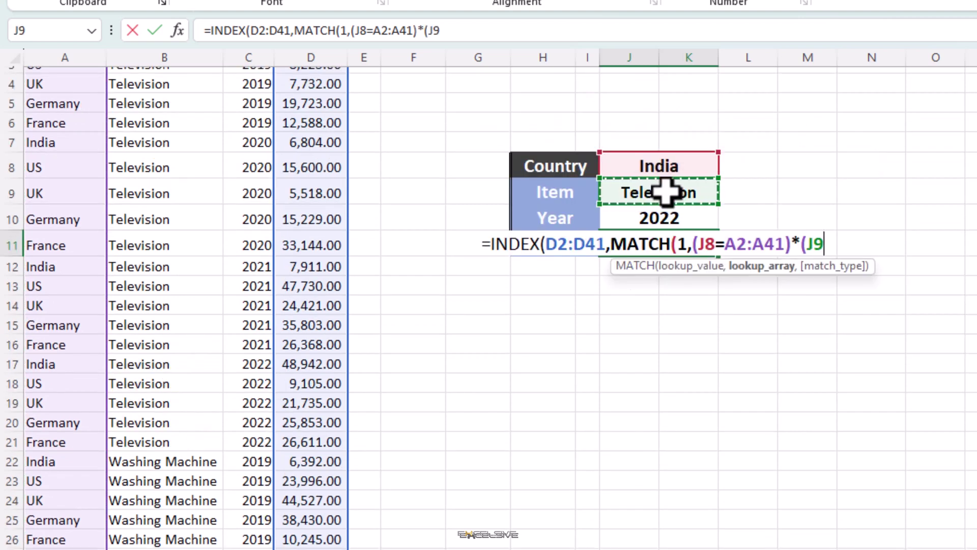
type("=")
scroll(516, 159, "up", 1)
left_click(155, 107)
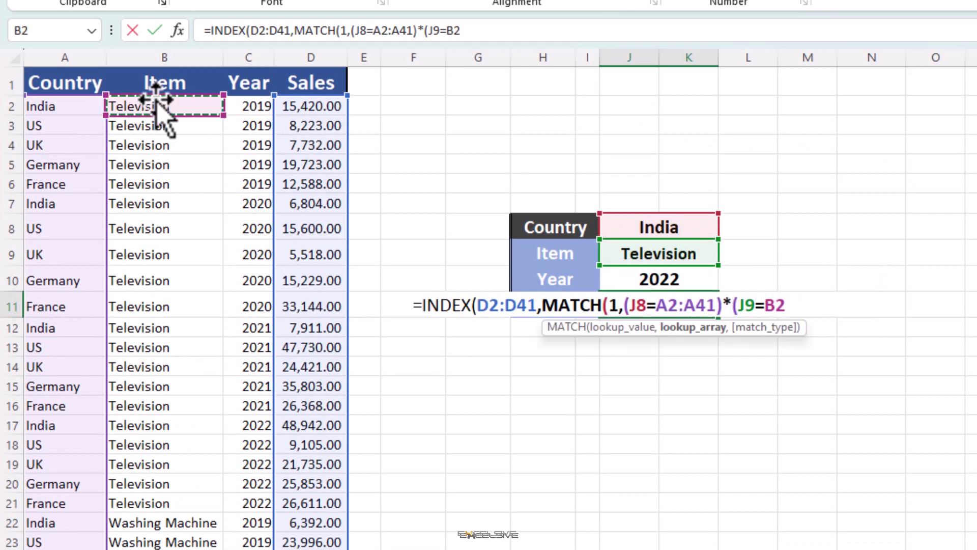
key("ctrl+shift+Down")
type(")*")
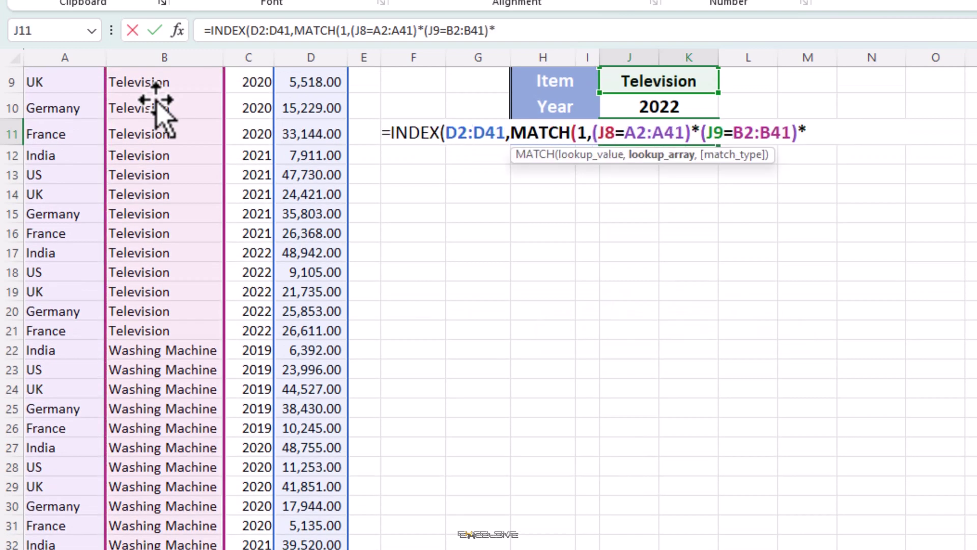
type("(")
Step: Multiply in the year criterion J10=C2:C41 and close MATCH with exact match 0
scroll(659, 218, "up", 2)
left_click(659, 218)
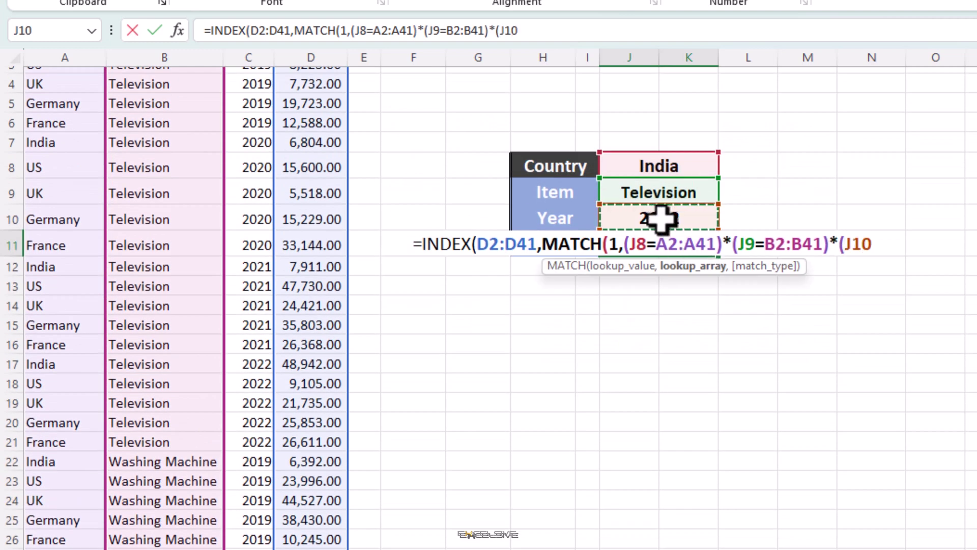
type("=")
scroll(275, 204, "up", 1)
left_click(262, 102)
key("ctrl+shift+Down")
type("),0")
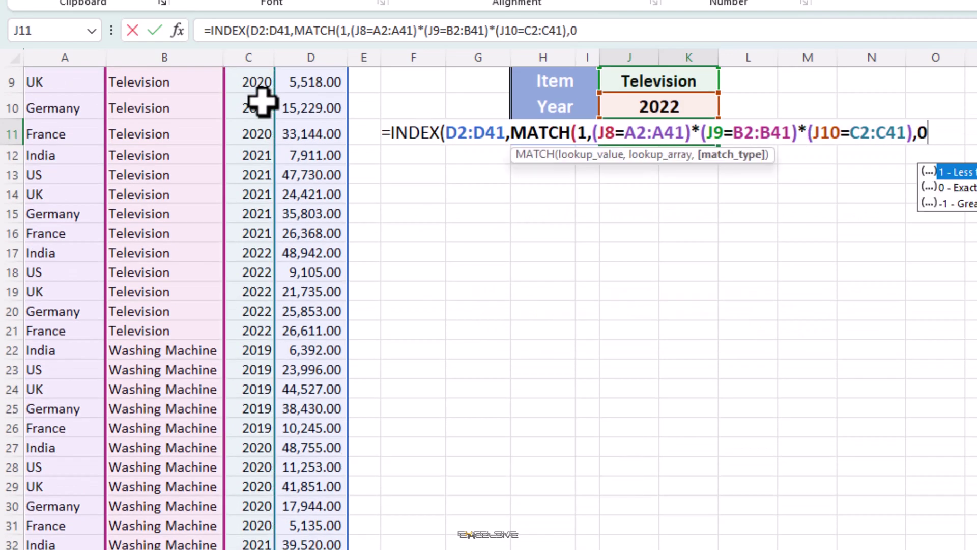
type("))")
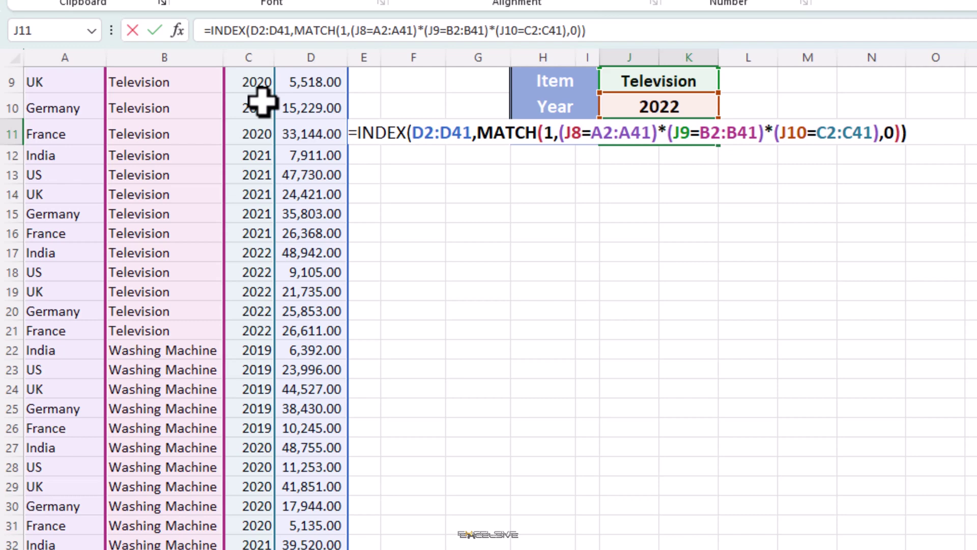
Step: Commit the J11 formula and select J11, which returns 48942 for India, Television, 2022
key("Return")
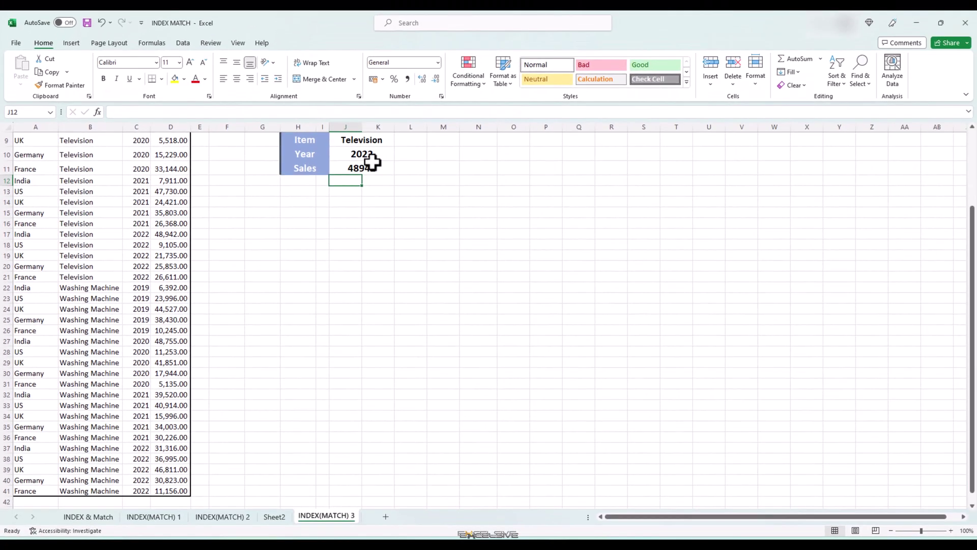
left_click(646, 133)
scroll(391, 173, "up", 3)
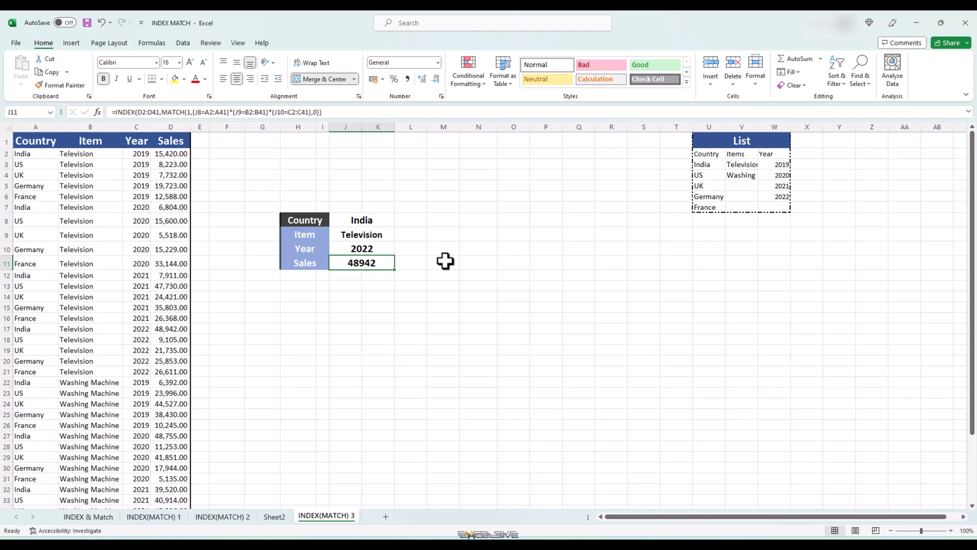
Step: Pick Washing Machine in J9, 2019 in J10 and Germany in J8, making J11 show 38430
left_click(380, 234)
left_click(399, 236)
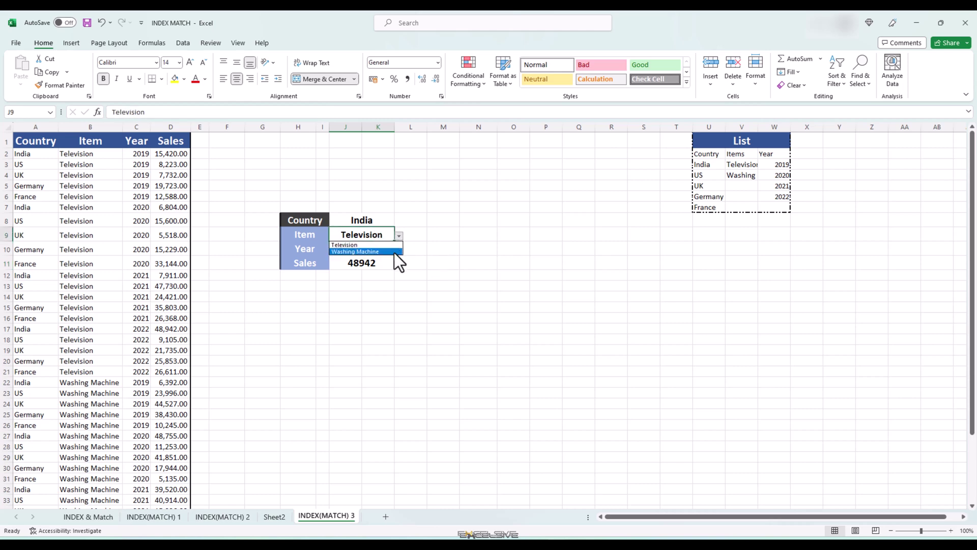
left_click(392, 252)
left_click(391, 249)
left_click(400, 250)
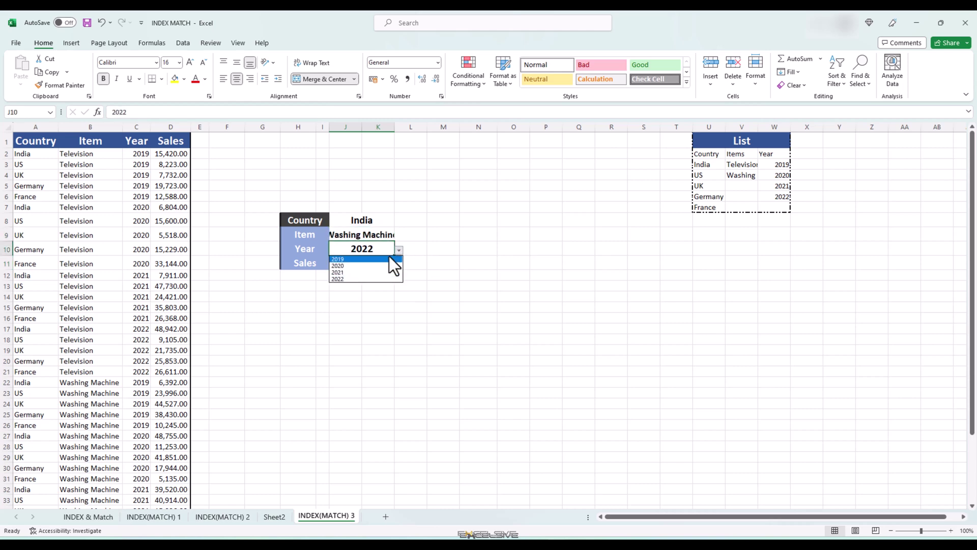
left_click(386, 259)
left_click(390, 220)
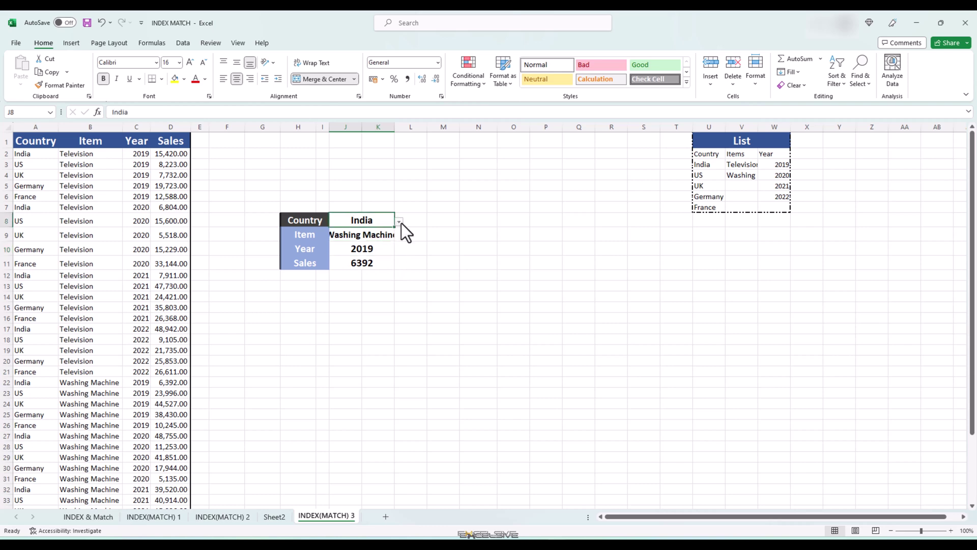
left_click(400, 222)
left_click(391, 248)
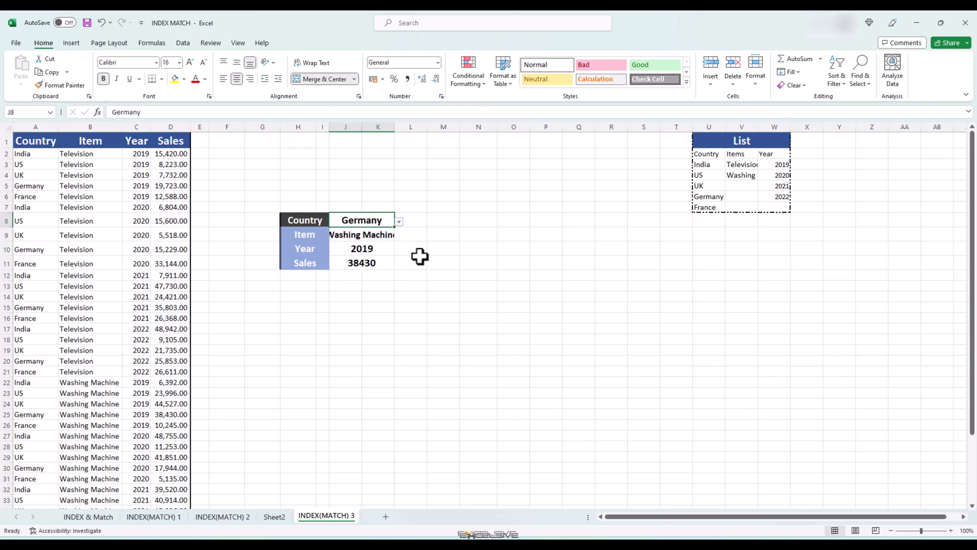